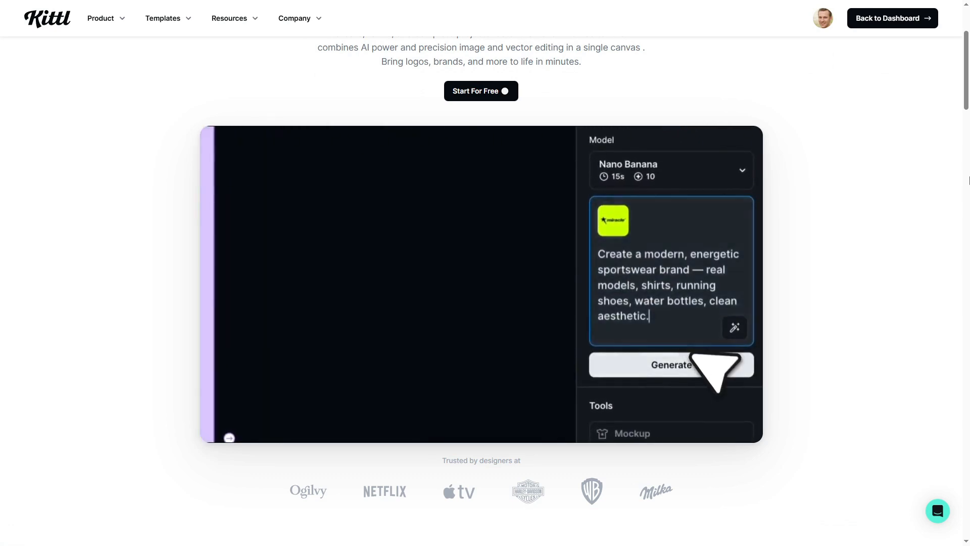
Step: Look through the feature sections of the Kittl product page
scroll(969, 181, "down", 1)
scroll(968, 181, "down", 7)
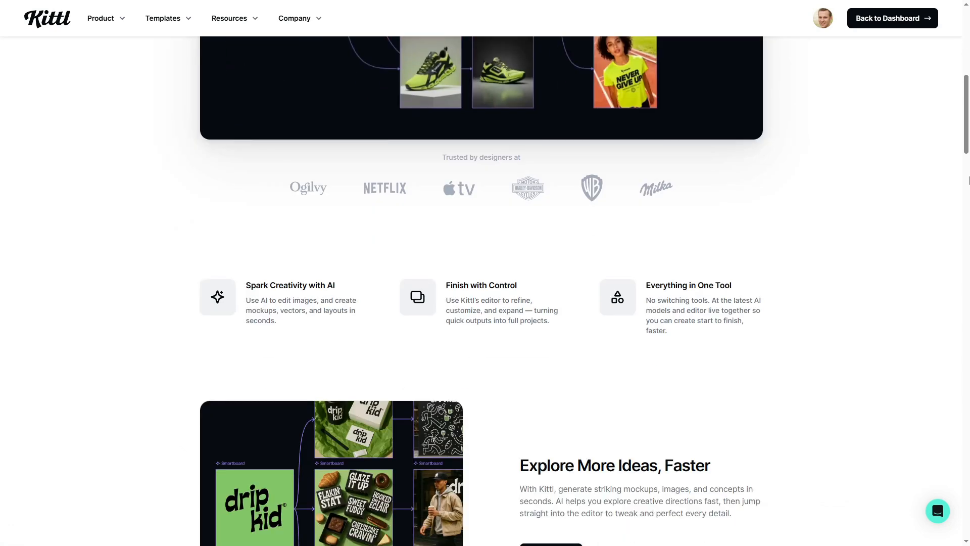
scroll(969, 180, "down", 4)
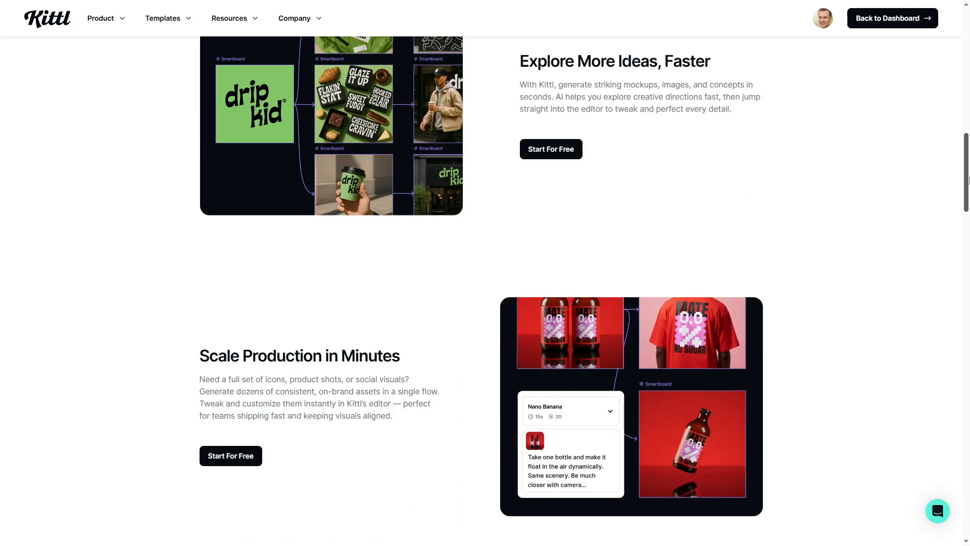
scroll(969, 181, "down", 4)
scroll(968, 181, "down", 5)
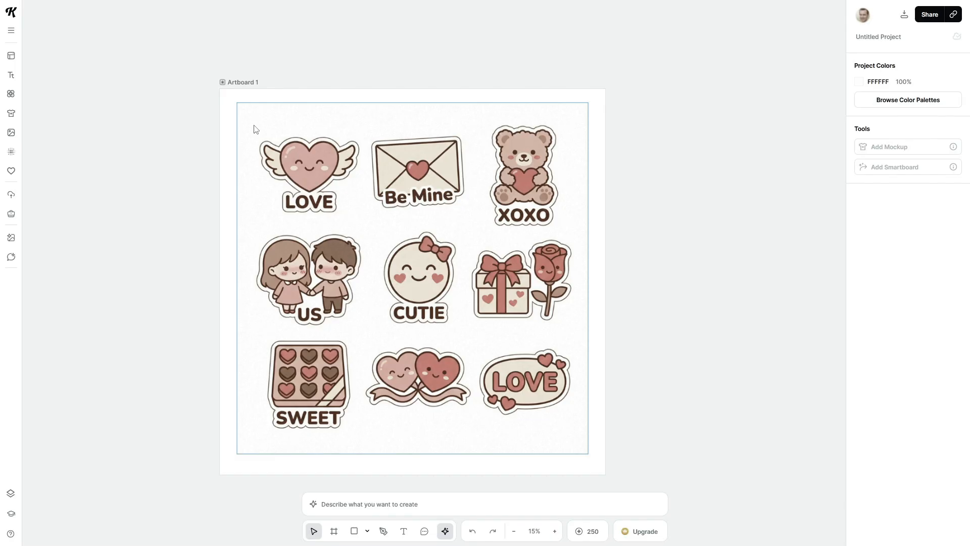
Step: Add a Smartboard to the sticker artboard and generate a variation with envelope wings, floating hearts around the couple, and soft pastel pink replacing yellow
left_click(253, 128)
left_click(928, 239)
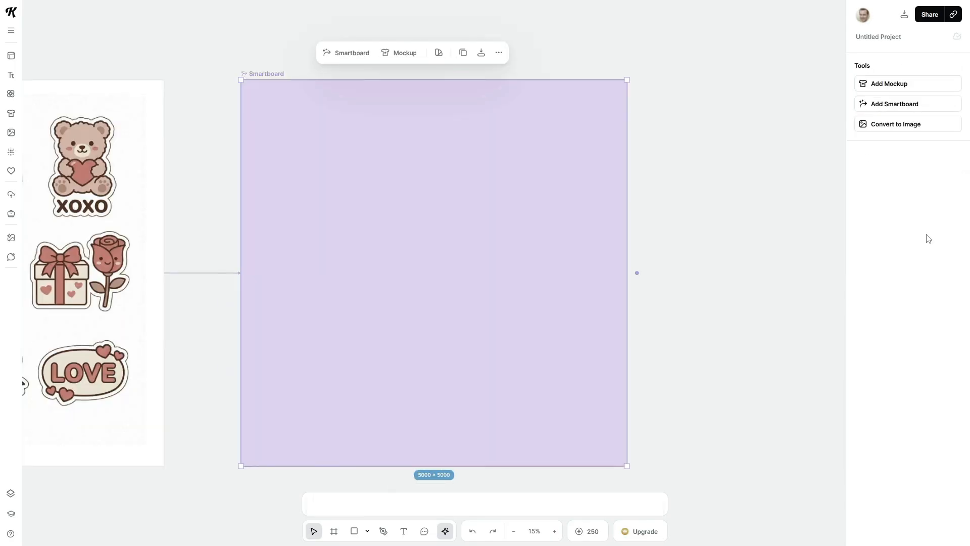
left_click(643, 502)
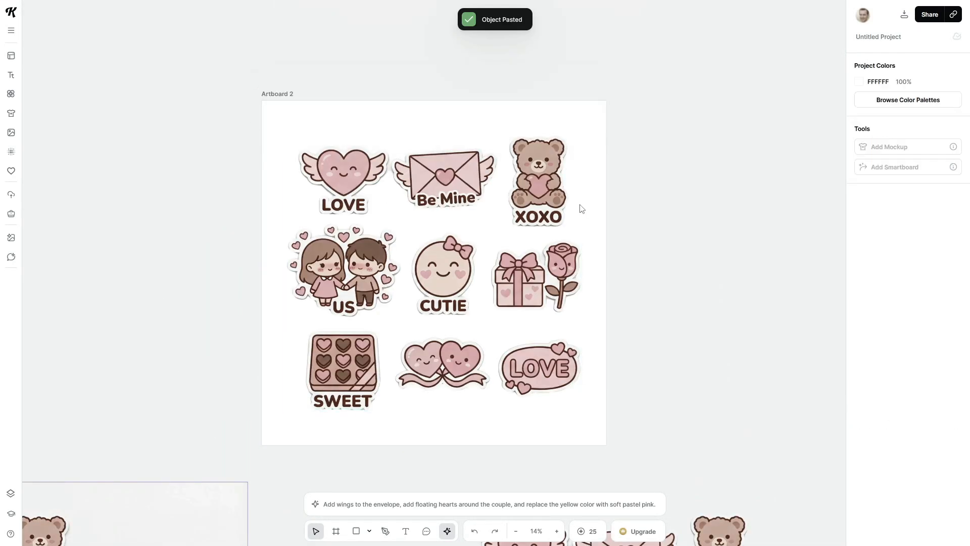
left_click(578, 208)
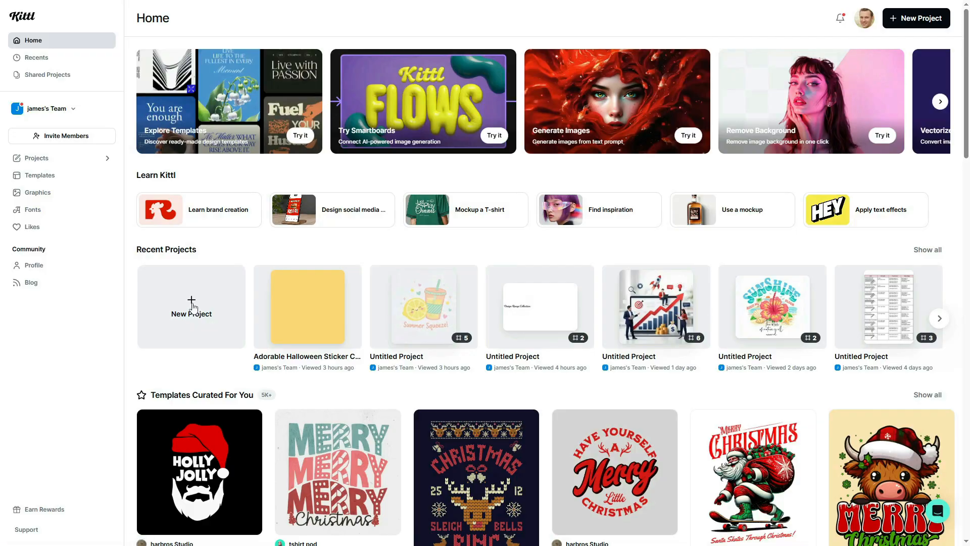
Step: Start a new project and set the artboard resolution to 300 DPI
left_click(191, 305)
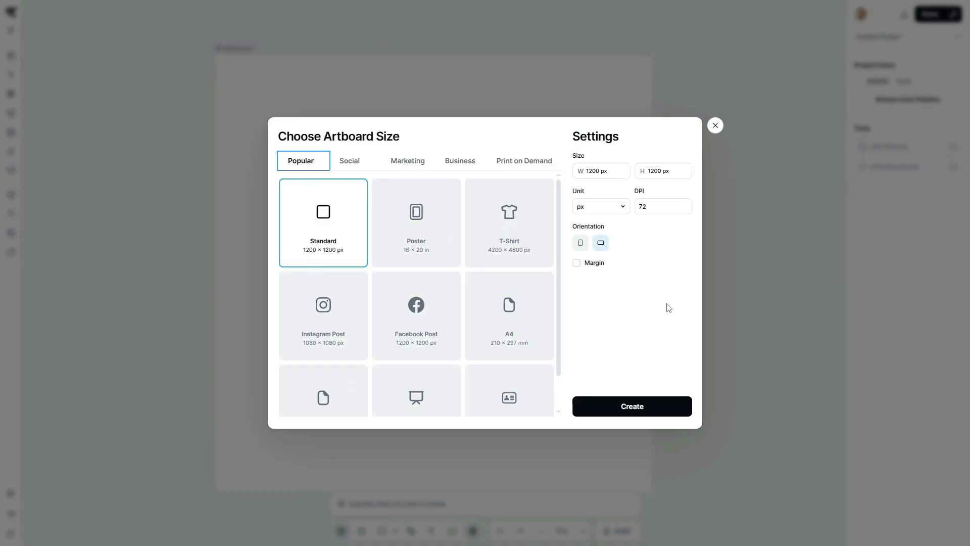
left_click(655, 207)
type("300")
left_click(657, 293)
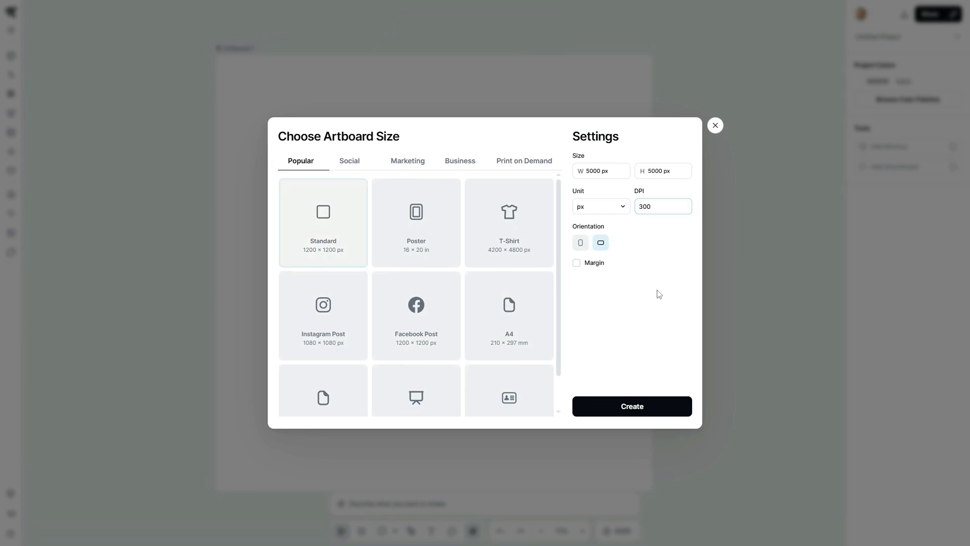
Step: Set the artboard width and height to 5000 px each and create the artboard
double_click(600, 170)
left_click(596, 170)
key("BackSpace")
key("BackSpace")
key("BackSpace")
key("BackSpace")
type("1200")
left_click(660, 171)
key("BackSpace")
key("BackSpace")
key("BackSpace")
key("BackSpace")
type("1200")
left_click(600, 405)
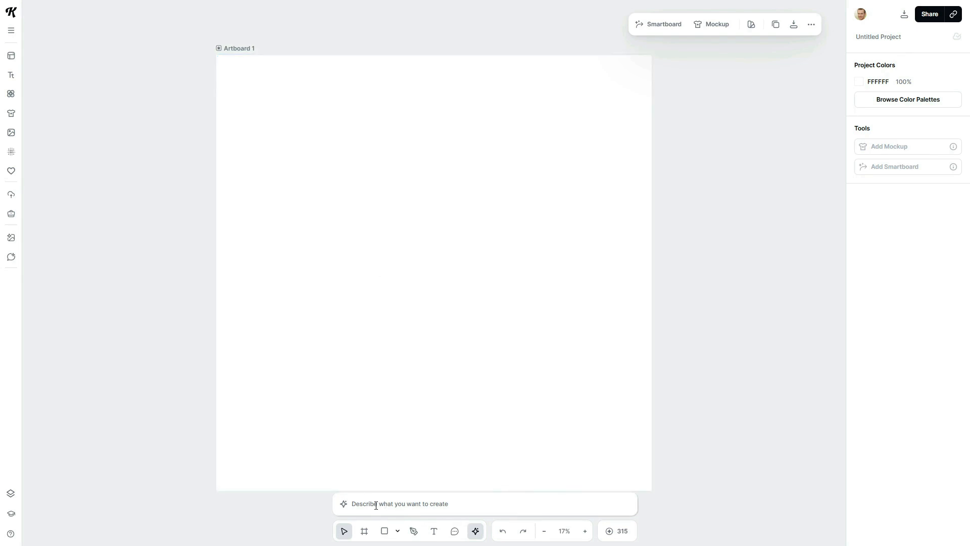
Step: Open the image generation prompt and look through the Clipart and Vector styles
left_click(432, 504)
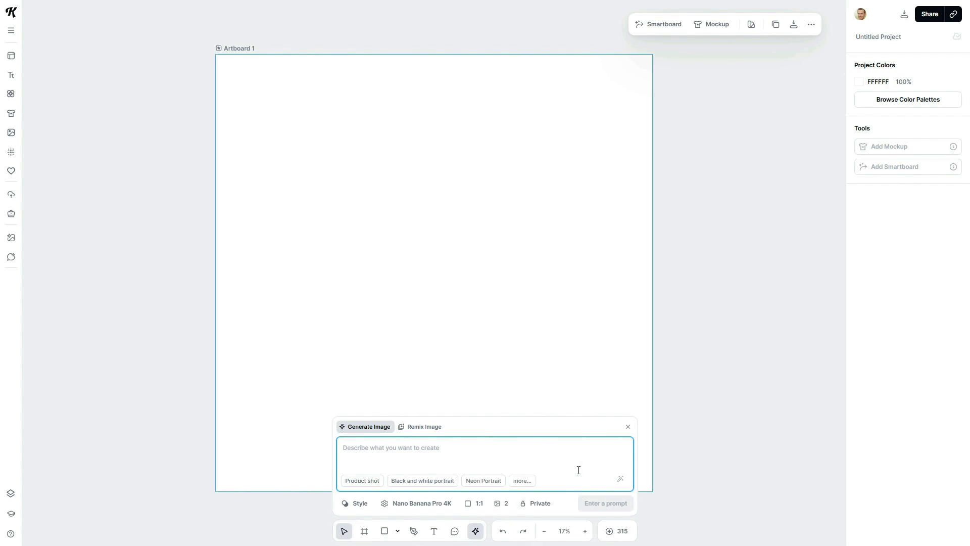
left_click(359, 504)
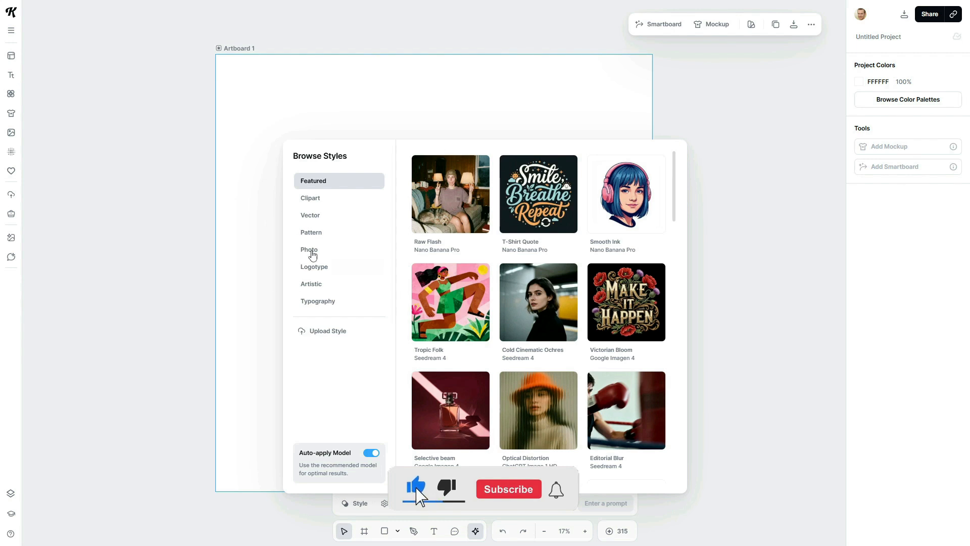
left_click(317, 198)
left_click(312, 222)
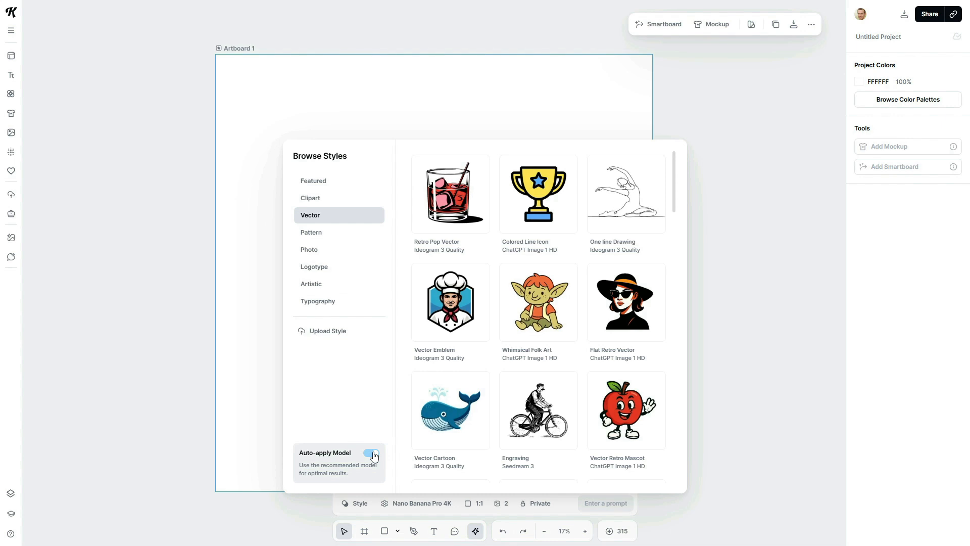
left_click(353, 504)
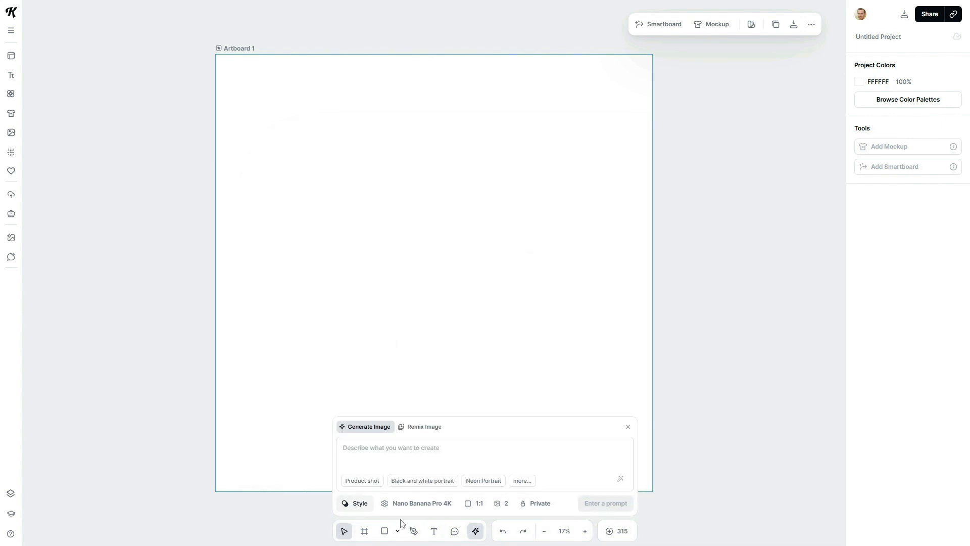
Step: Review the available image generation models and choose Nano Banana Pro
left_click(429, 510)
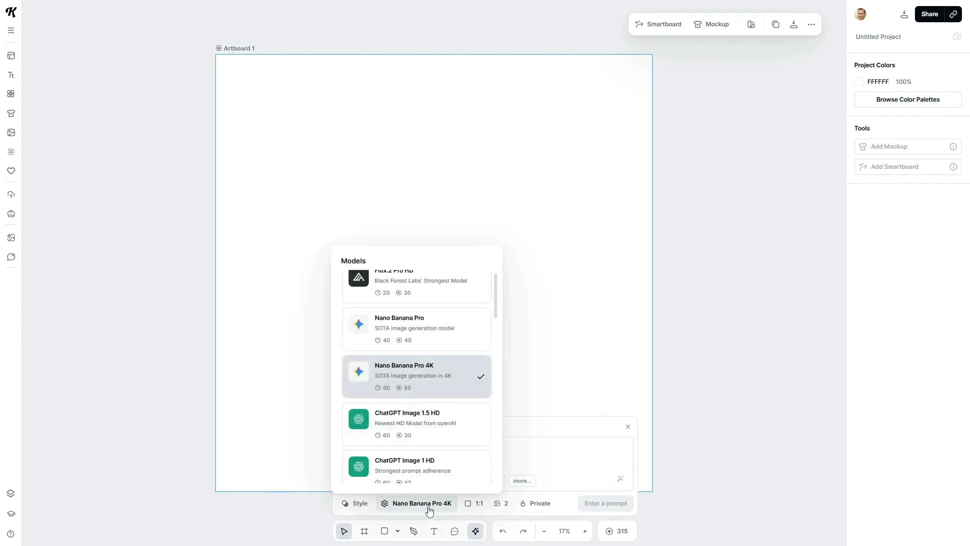
scroll(425, 308, "down", 8)
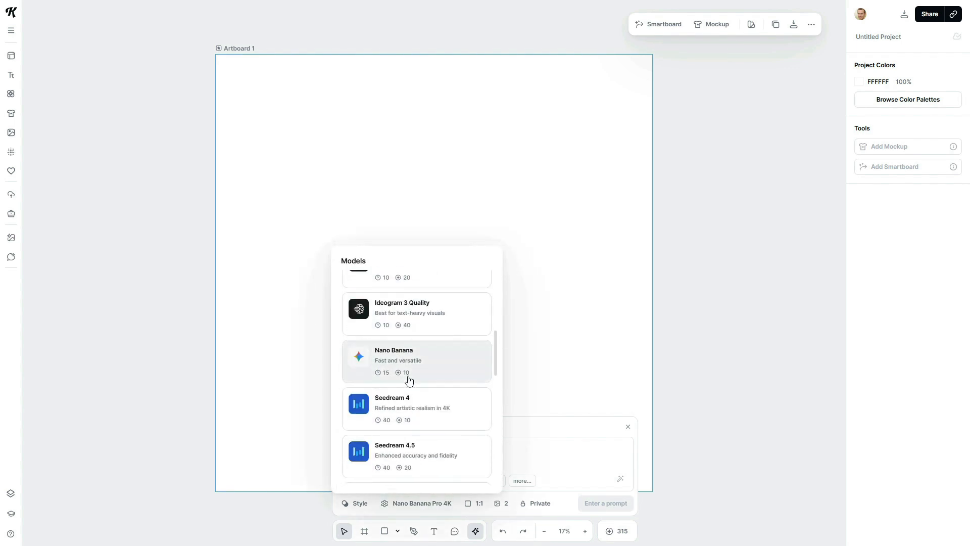
scroll(433, 354, "up", 8)
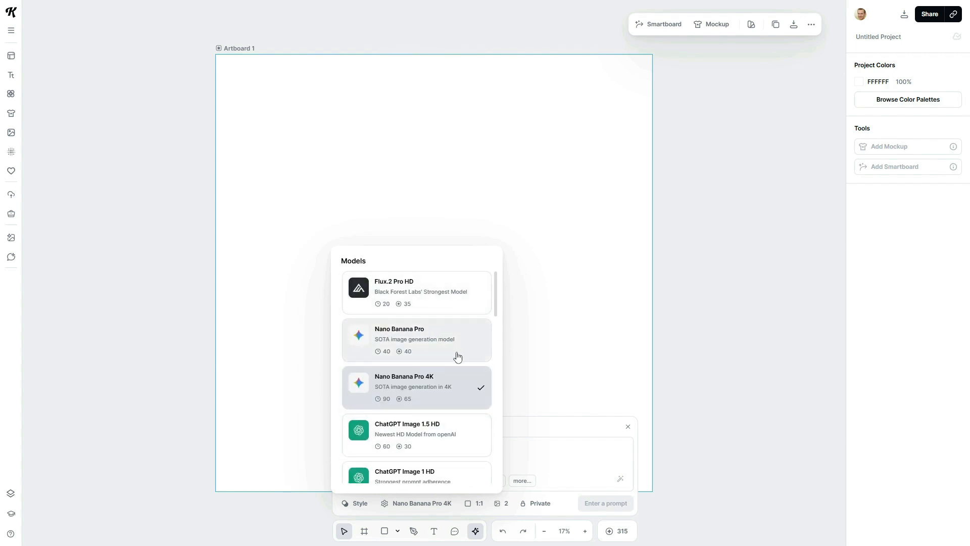
left_click(437, 337)
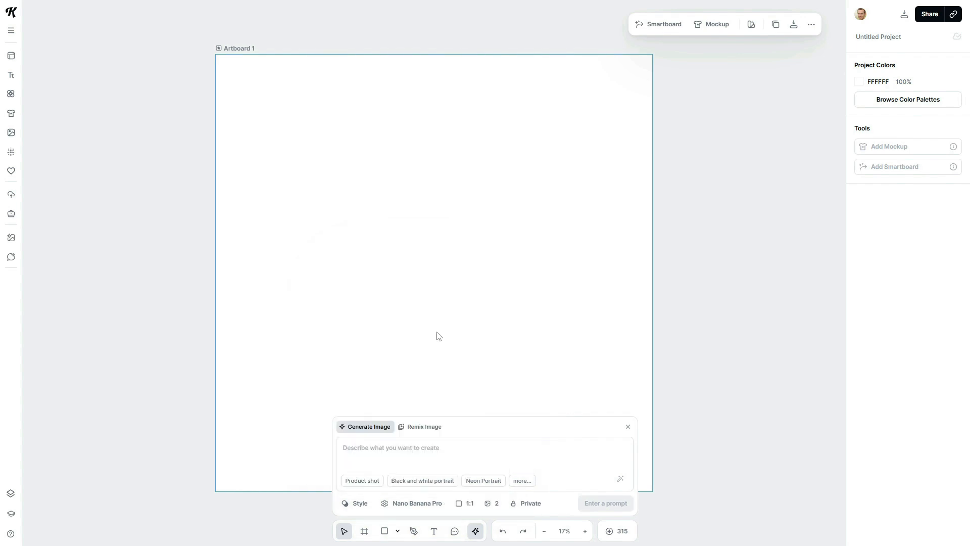
Step: Configure the generation for a 1:1 aspect ratio, 2 images and private visibility
left_click(469, 505)
left_click(468, 504)
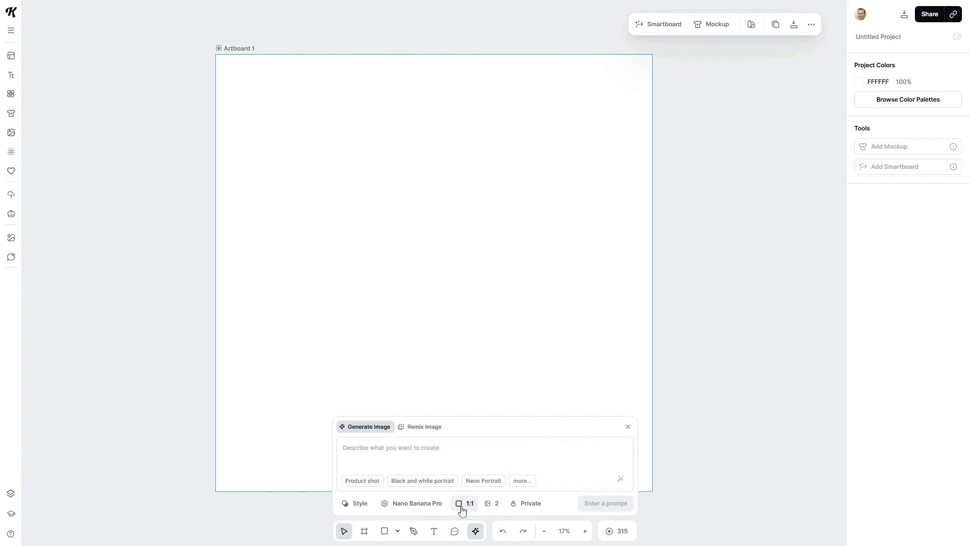
left_click(489, 503)
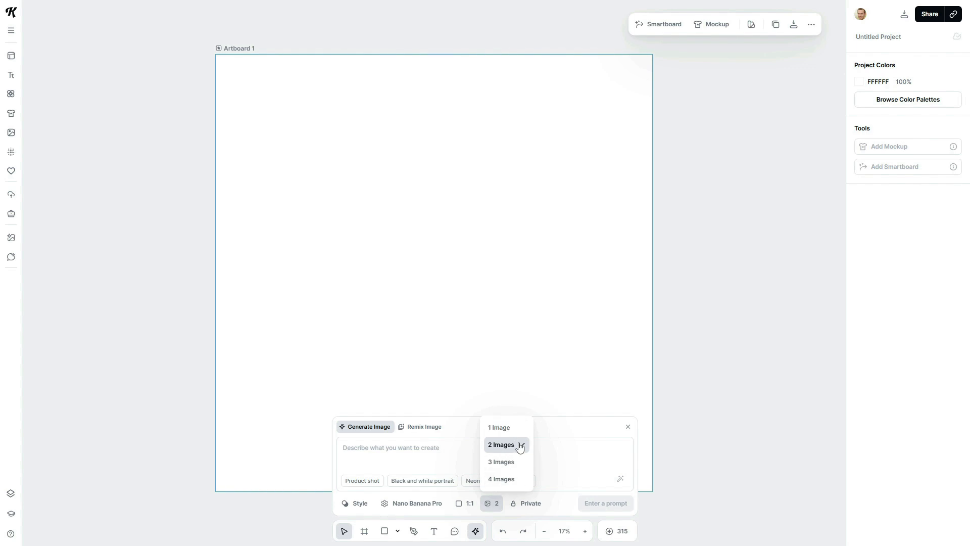
left_click(504, 444)
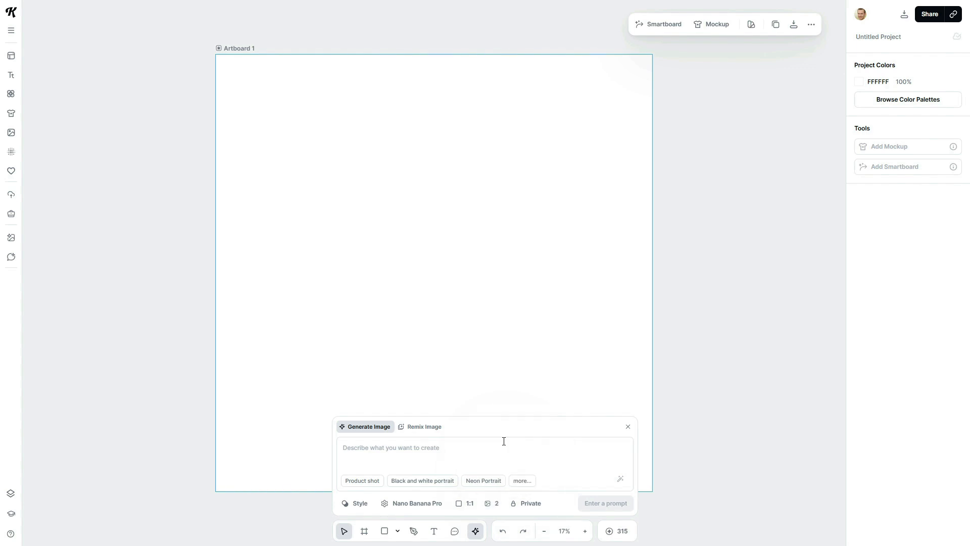
left_click(536, 505)
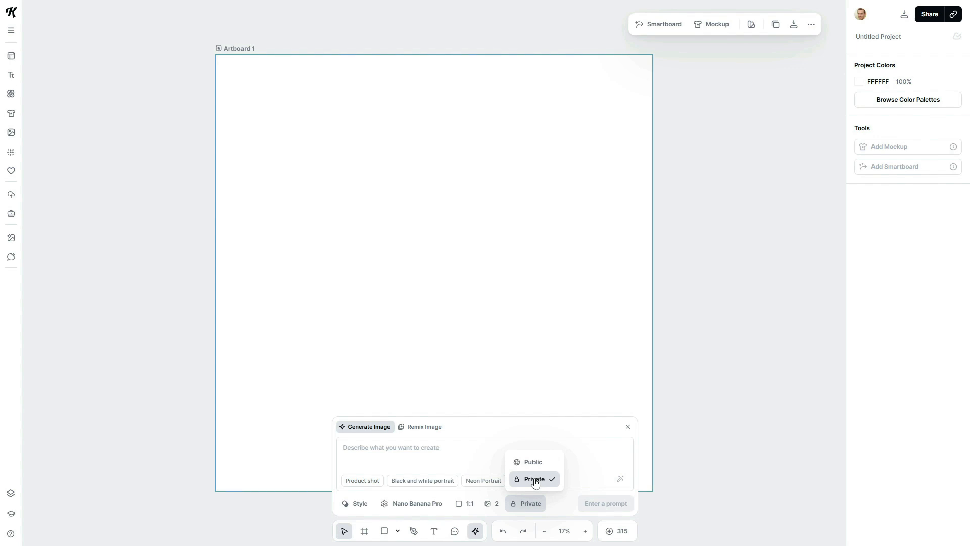
left_click(535, 483)
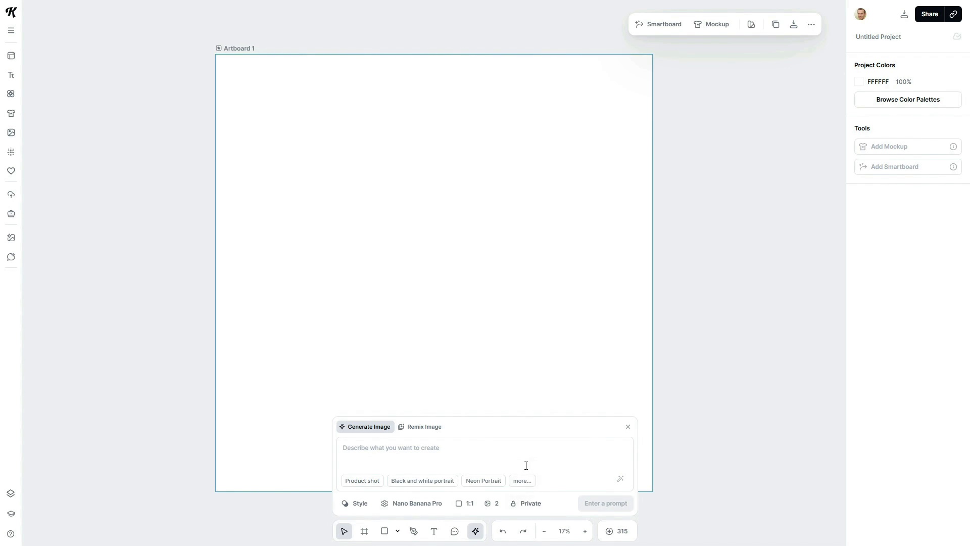
key("Escape")
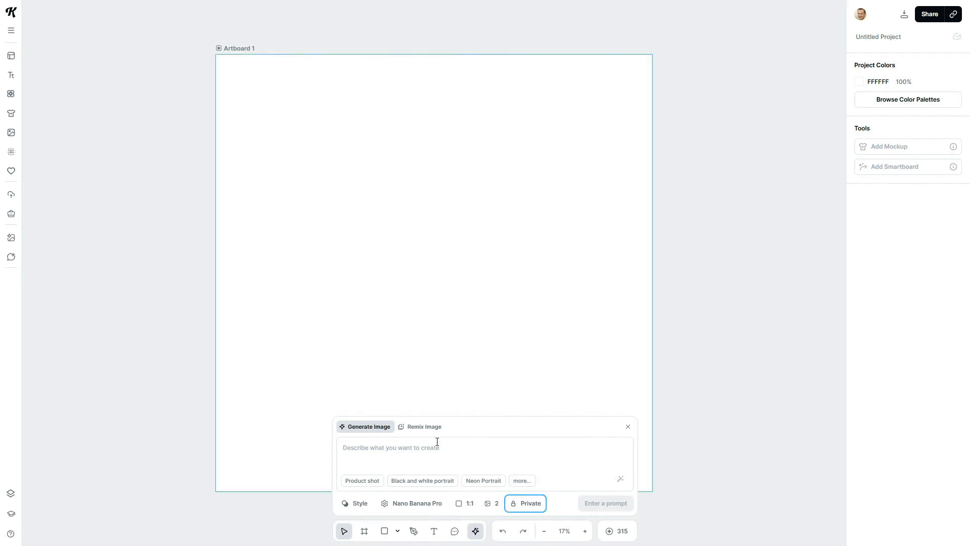
Step: Paste the prompt for 10 cute kawaii Valentine's Day digital stickers on a single sheet and generate the images
left_click(389, 456)
key("ctrl+v")
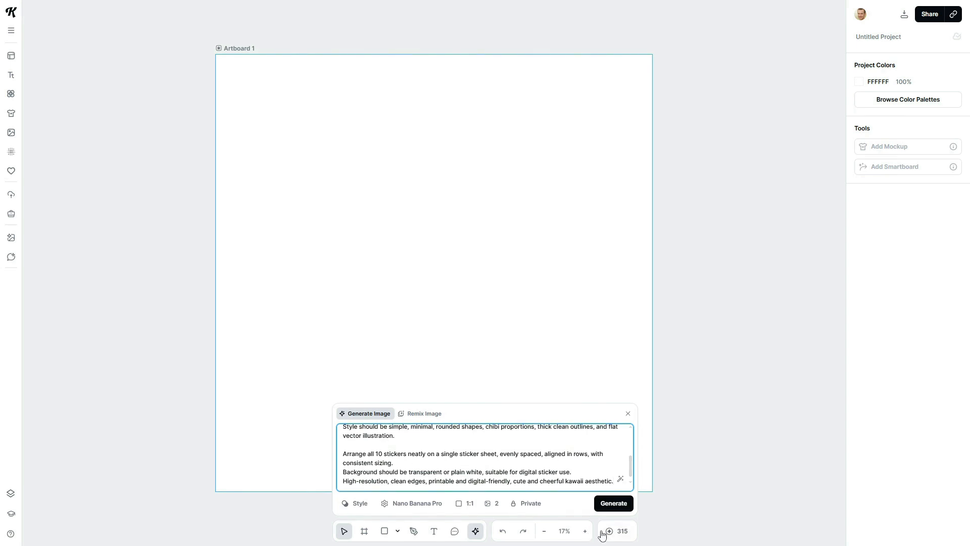
left_click(617, 508)
Step: Enlarge both generated images together to about 2080 px square each and reposition them side by side on the artboard
left_click(572, 296)
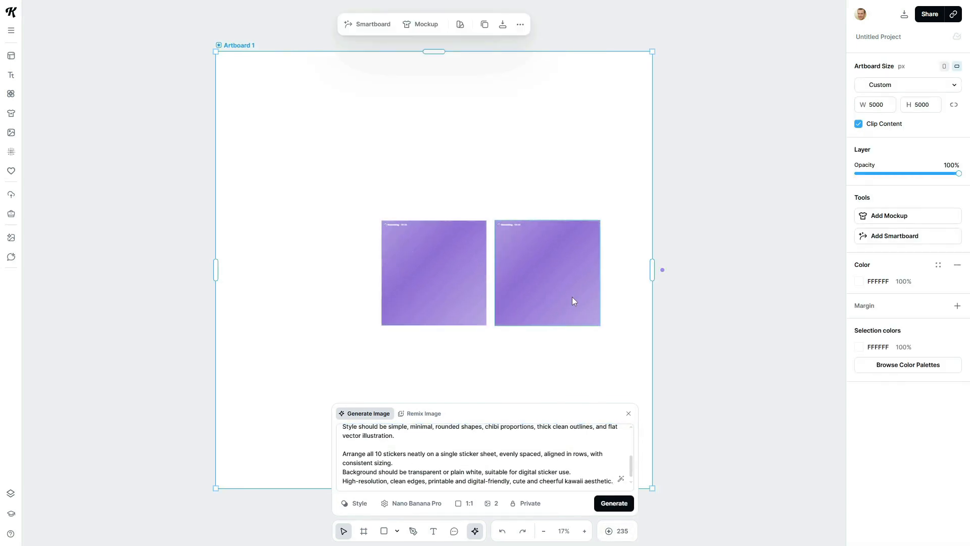
left_click(570, 296)
left_click(404, 314, "shift")
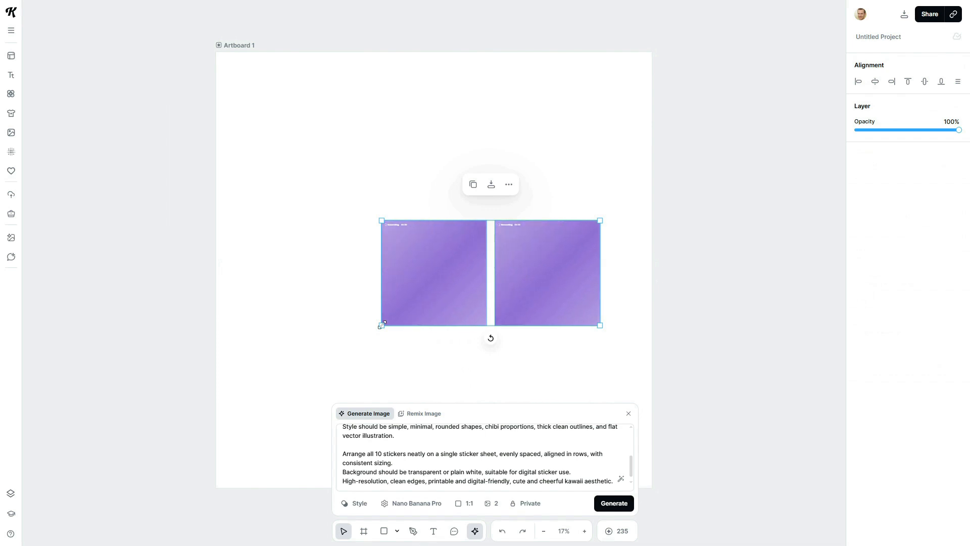
left_click_drag(382, 326, 222, 402)
left_click_drag(281, 377, 308, 327)
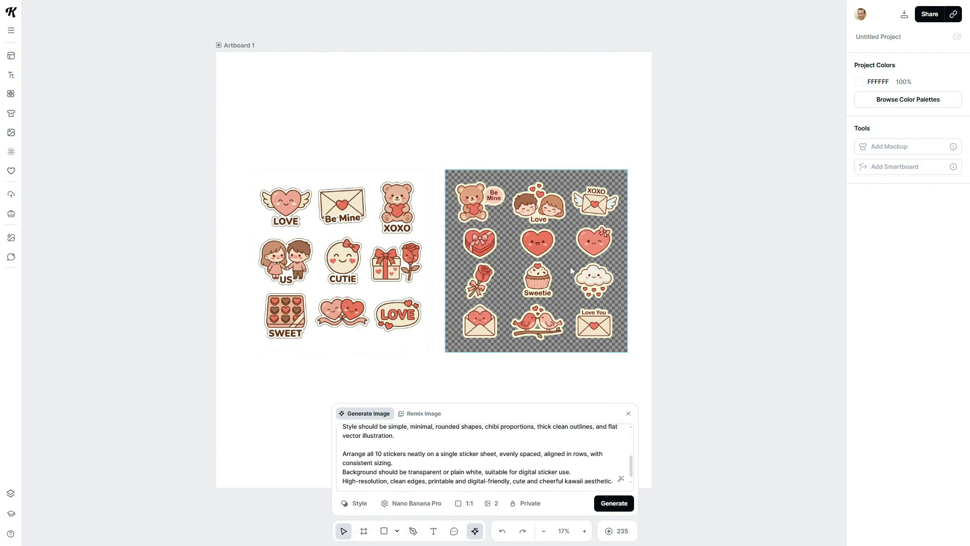
Step: Remove the twelve-sticker sheet with the checkered background and enlarge the nine-sticker sheet to about 4340 px square
left_click(558, 290)
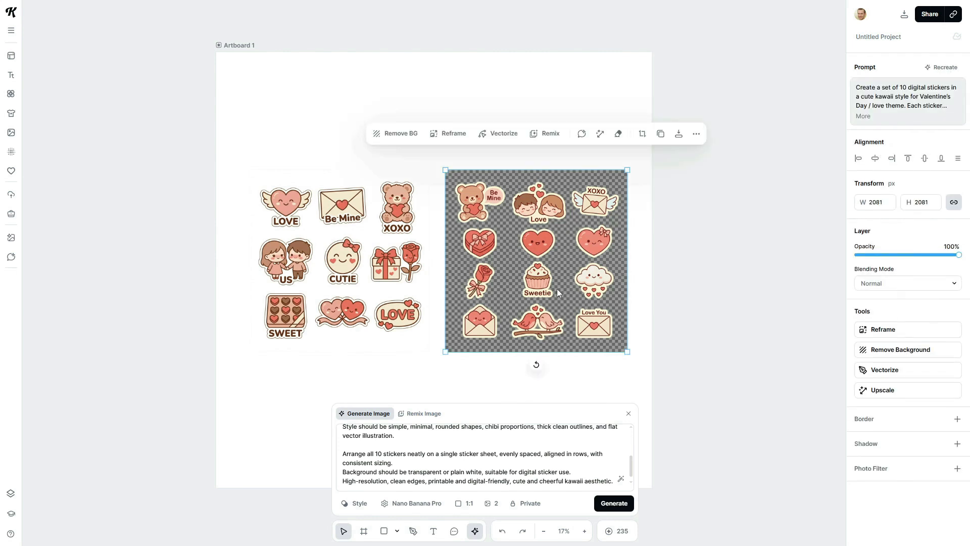
left_click_drag(557, 292, 558, 262)
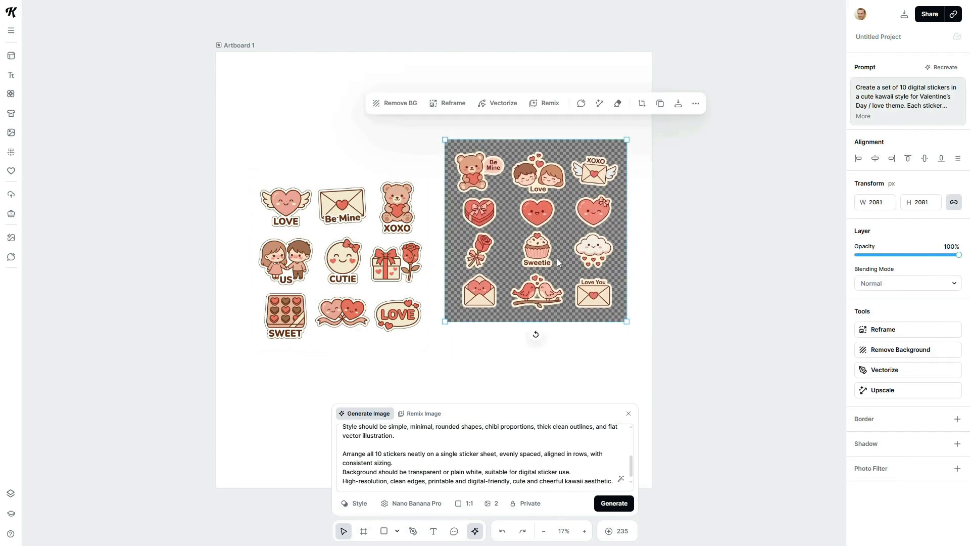
key("ctrl+z")
key("ctrl+z")
key("ctrl+z")
key("ctrl+z")
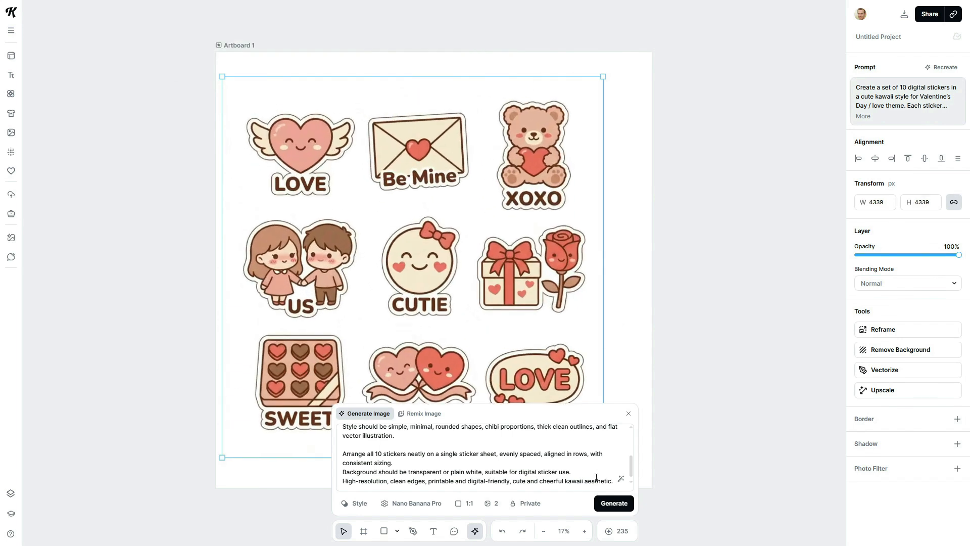
Step: Enlarge the nine-sticker sheet to about 4540 px square, roughly centred on the artboard, and deselect it
key("ctrl+z")
key("ctrl+z")
key("ctrl+z")
scroll(578, 256, "down", 1)
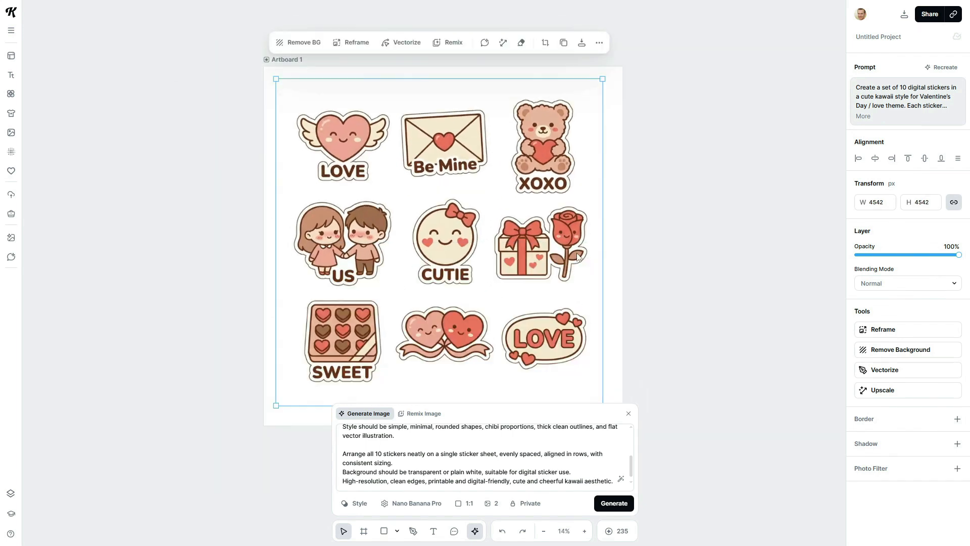
left_click(639, 242)
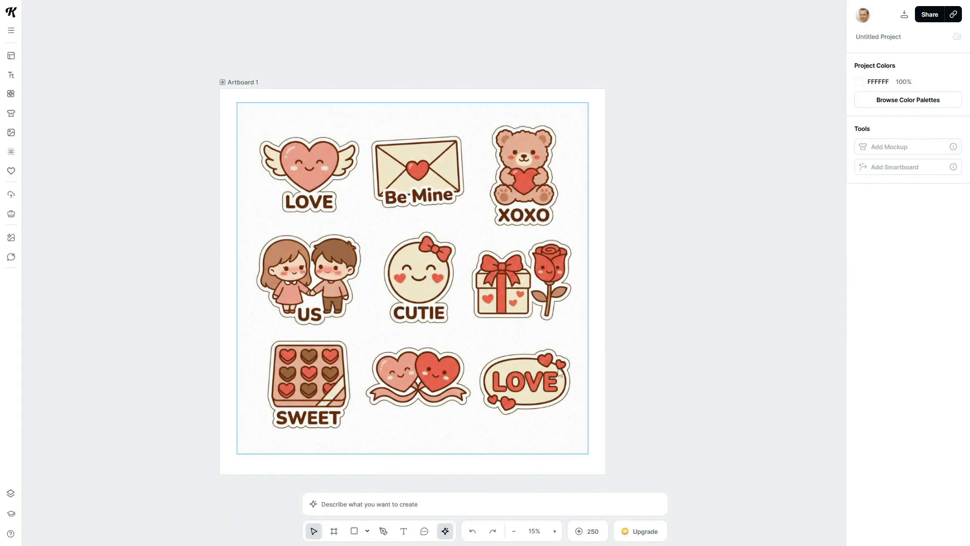
Step: Add a Smartboard linked to Artboard 1 for creating a variation of the sticker sheet
left_click(461, 204)
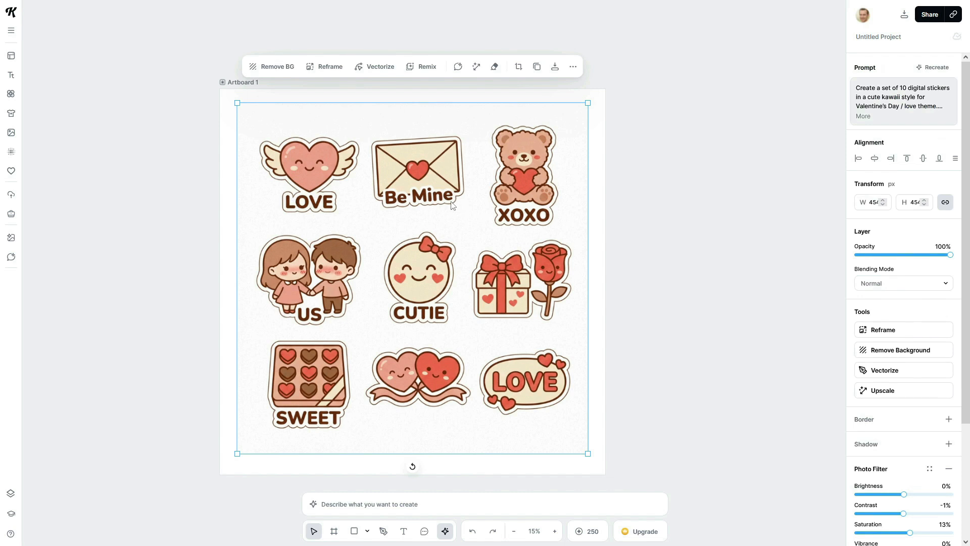
left_click(243, 82)
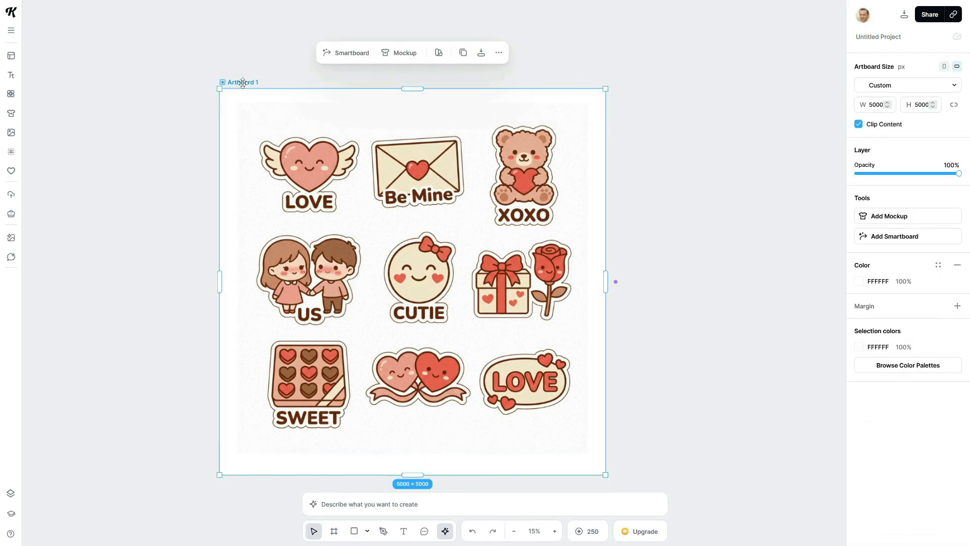
left_click(927, 238)
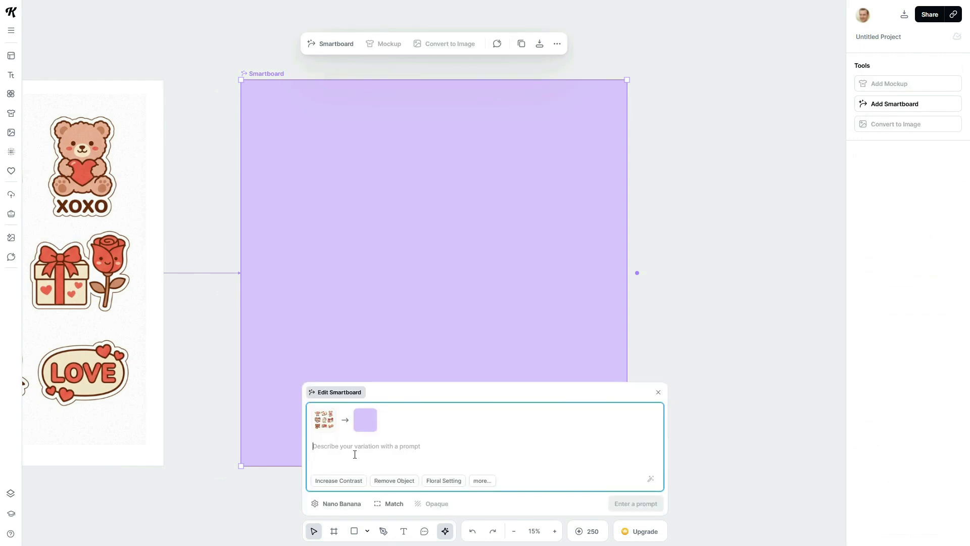
Step: Generate the Smartboard variation with Nano Banana Pro: winged envelope, softer rounder kawaii couple, gentle blush pink palette, simple shapes and clean outlines
type("Update the sticker set by changing the email sticker into a cute envelope with wings, redesign the couple to look more soft, round, and kawaii, and recolor all stickers in a gentle blush pink palette. Keep simple shapes, clean outlines, and a cute Valentine feel.")
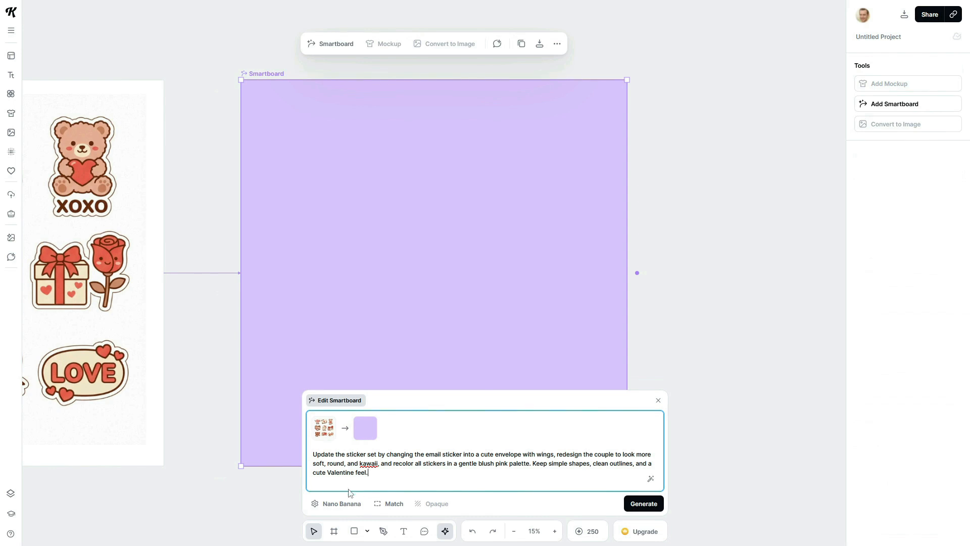
left_click(336, 503)
scroll(328, 394, "up", 1)
scroll(339, 379, "up", 3)
left_click(347, 316)
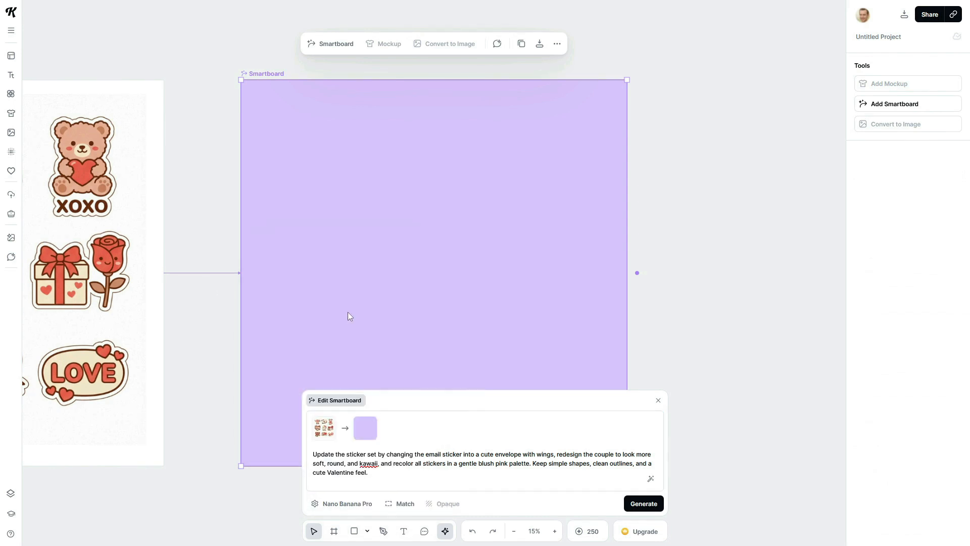
left_click(643, 504)
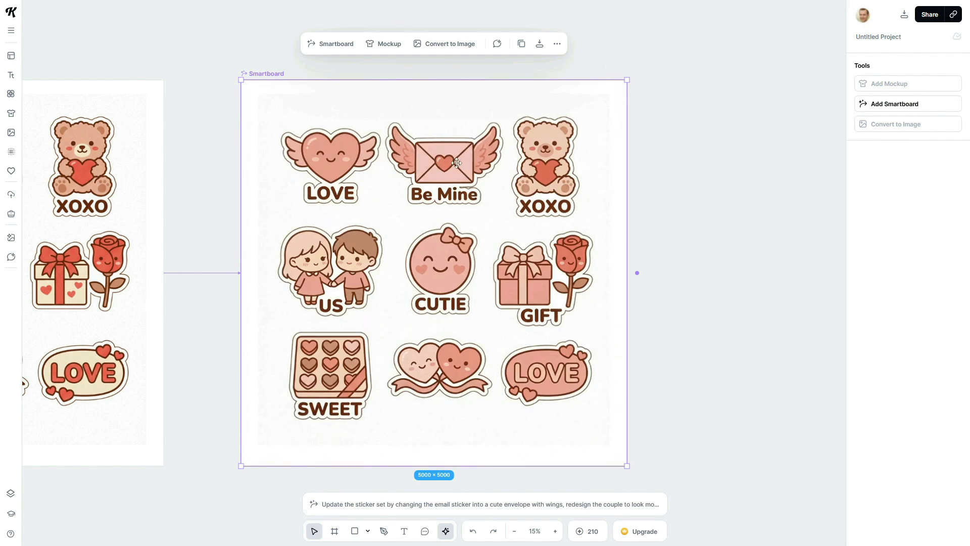
Step: Add a Smartboard linked to the blush pink variation and generate it with "Enhance the color to make more prominent, keep it in pastel style"
scroll(456, 163, "left", 5)
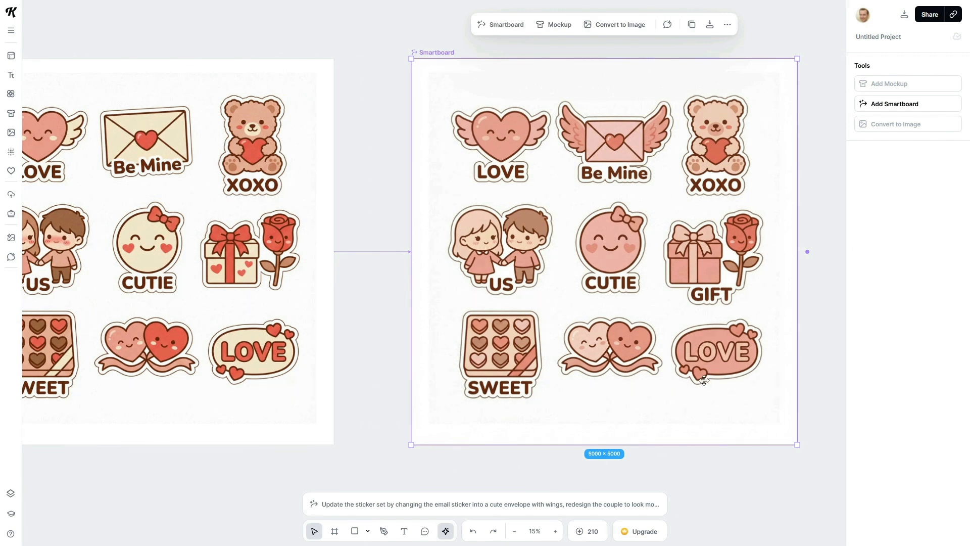
left_click(894, 104)
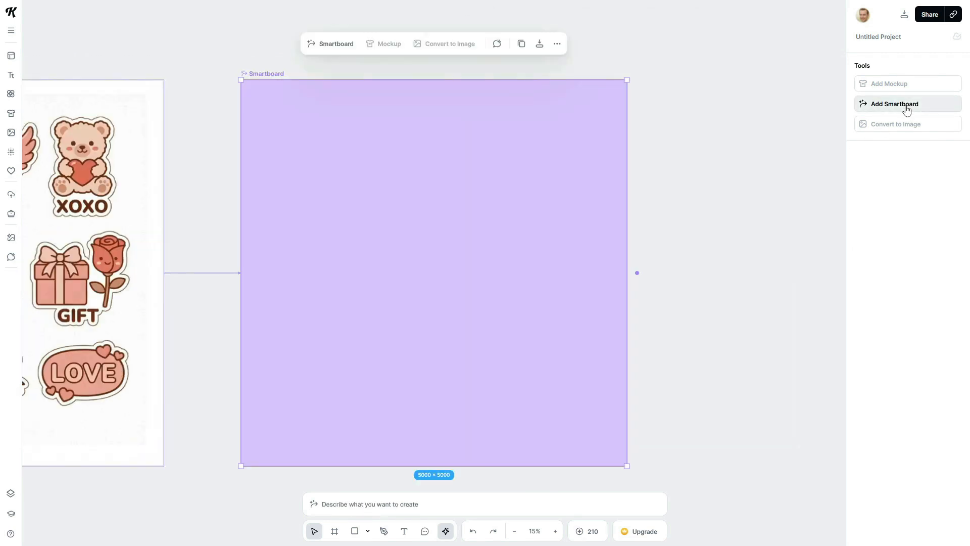
type("Enhance the color to make more prominent, keep it in pastel s")
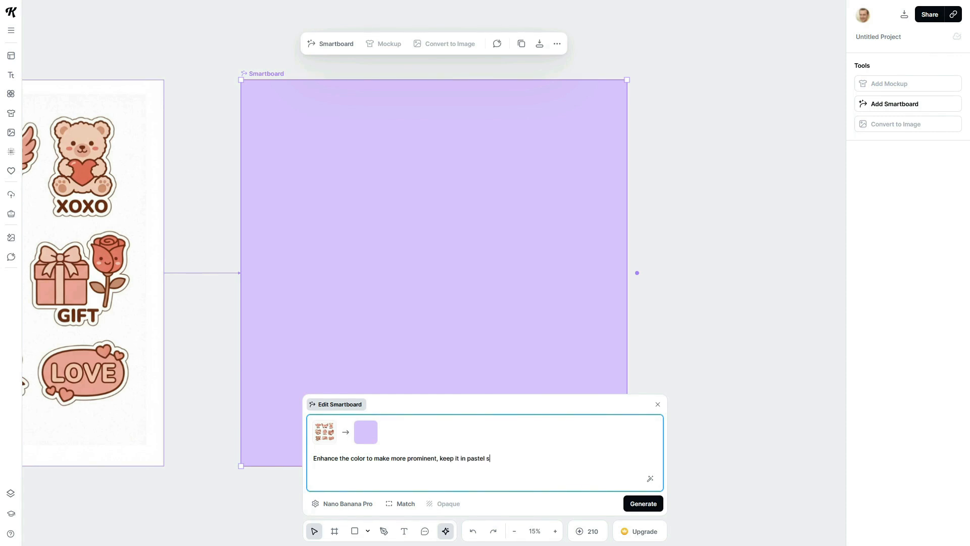
key("Return")
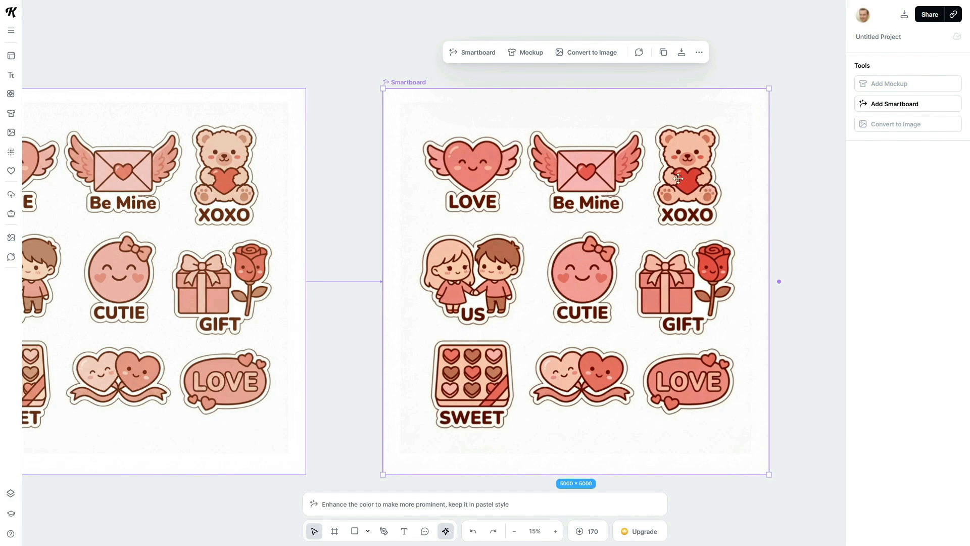
left_click(783, 165)
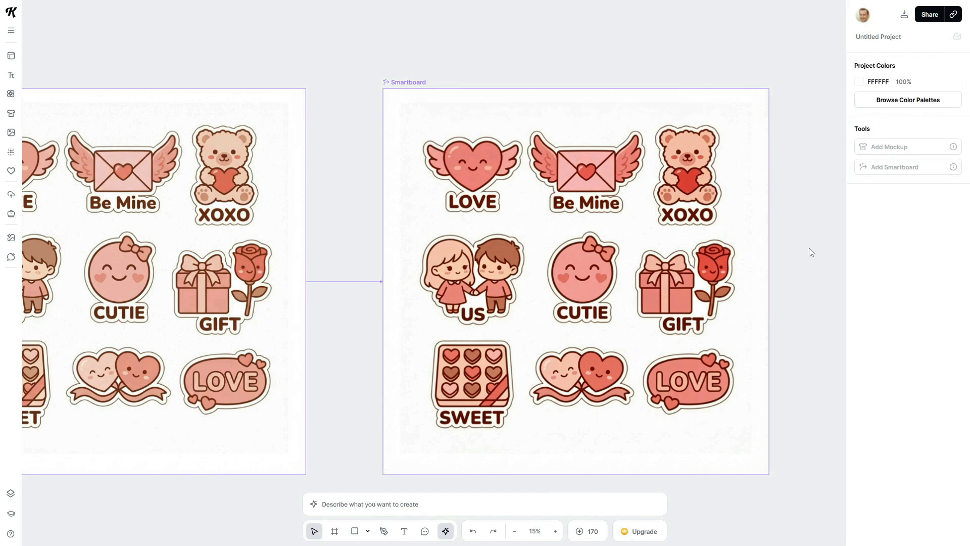
Step: Add a second Smartboard linked to the original Artboard 1
left_click(515, 297)
scroll(521, 302, "down", 3)
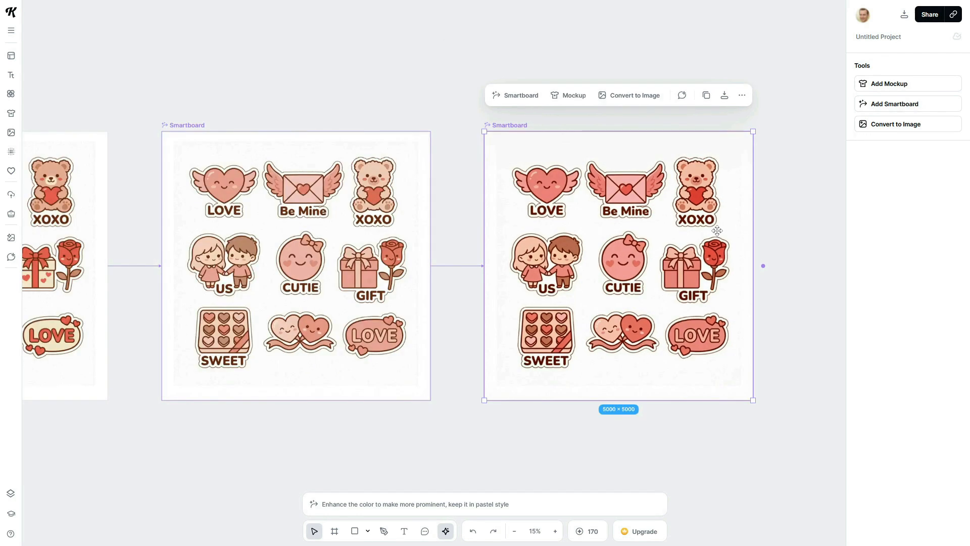
scroll(414, 270, "left", 5)
scroll(415, 270, "down", 2)
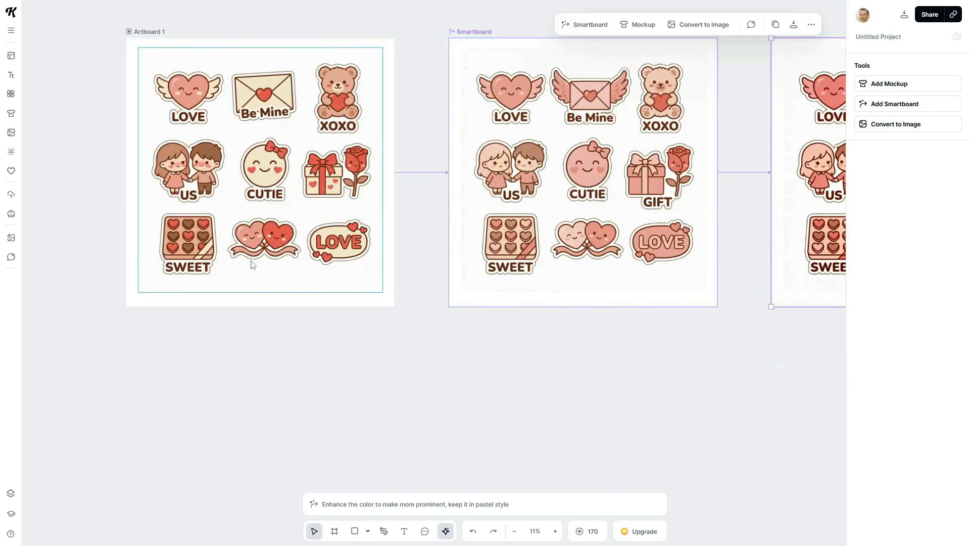
left_click(142, 32)
left_click(892, 243)
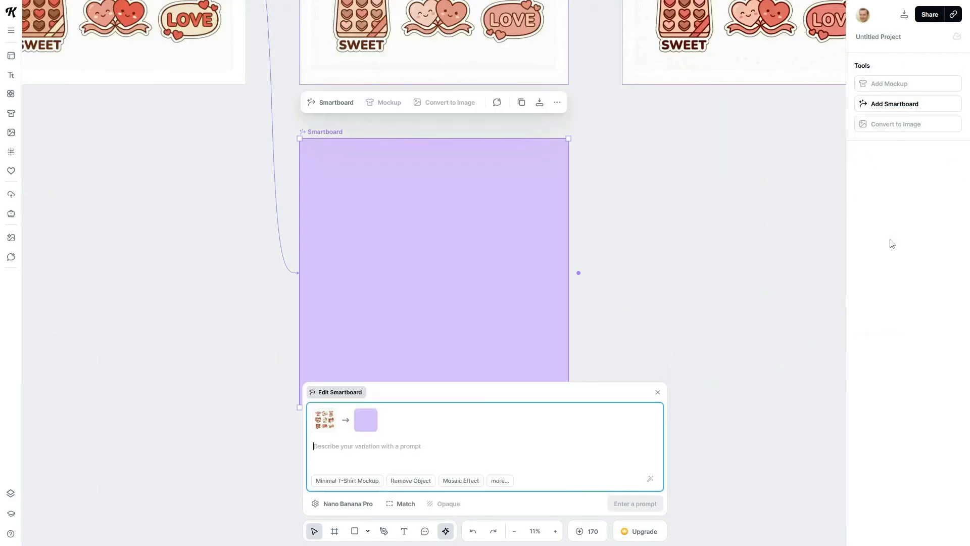
Step: Generate it with "Add wings to the envelope, add floating hearts around the couple, and replace the yellow color with soft pastel pink."
left_click(438, 454)
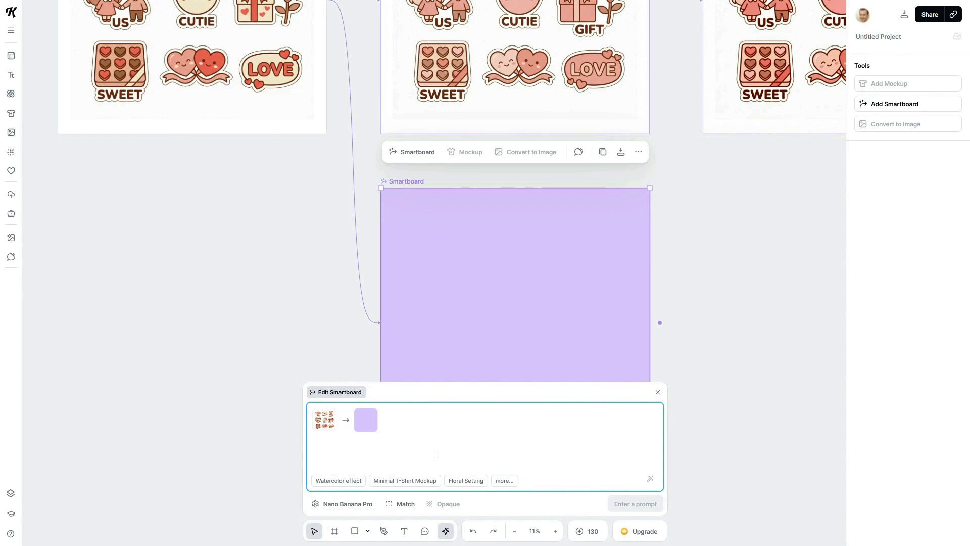
type("Add wings to the envelope, add floating hearts around the couple, and replace the yellow color with soft pastel pink.")
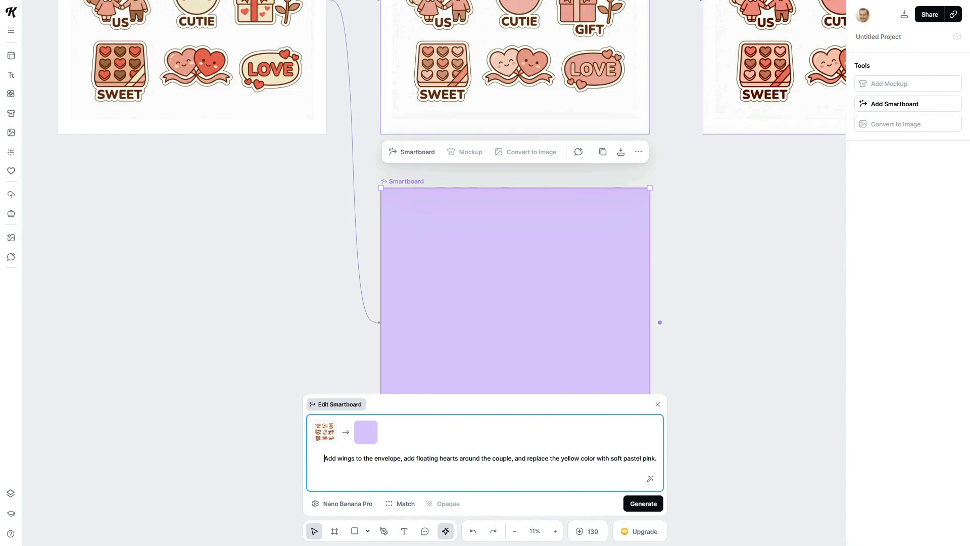
left_click(643, 503)
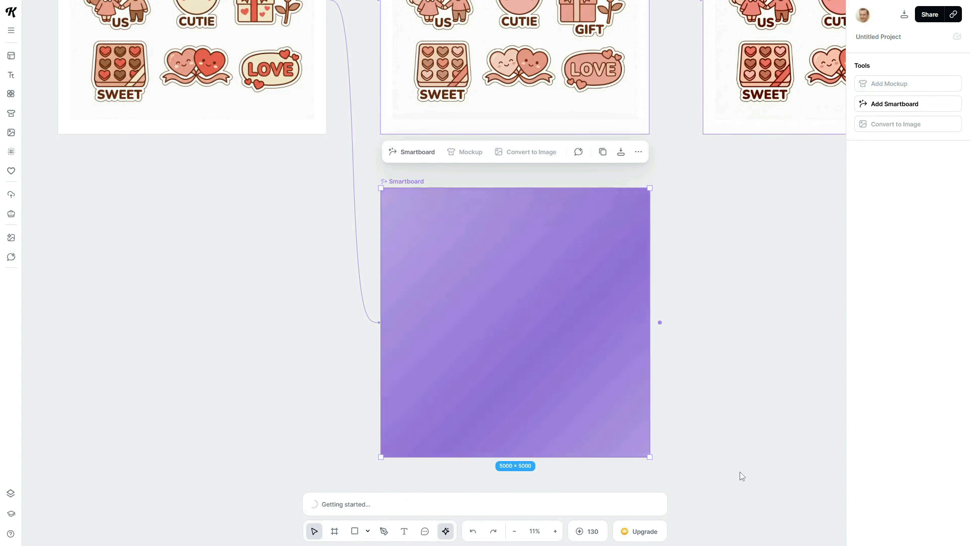
left_click(742, 475)
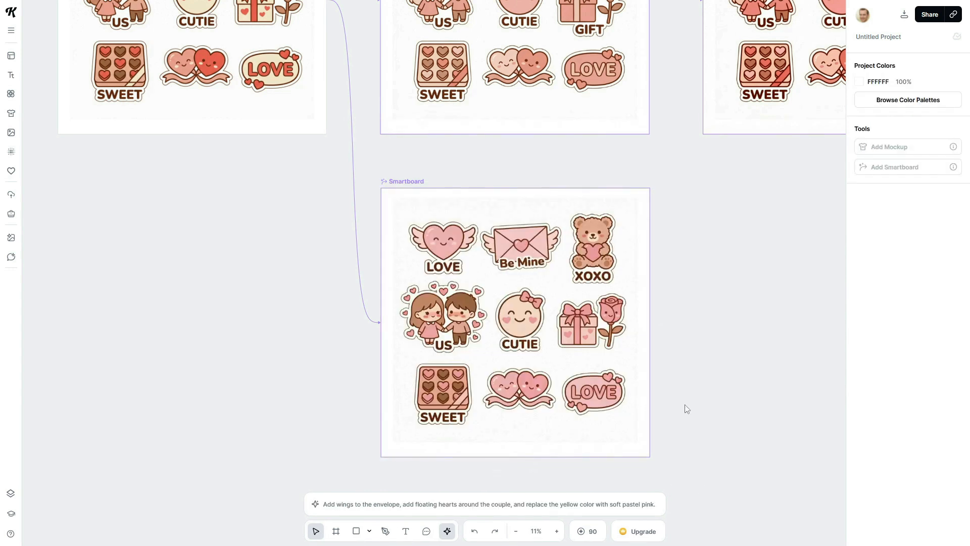
Step: Convert the floating-hearts Smartboard to an image placed beside it and check the detail of the winged heart sticker up close
scroll(566, 339, "up", 4)
scroll(556, 323, "down", 1)
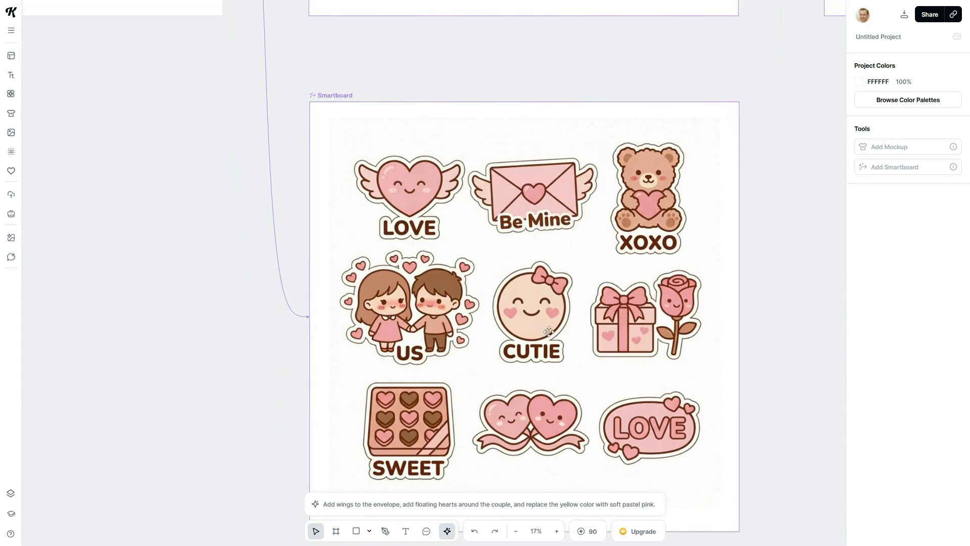
scroll(549, 332, "down", 1)
left_click(582, 335)
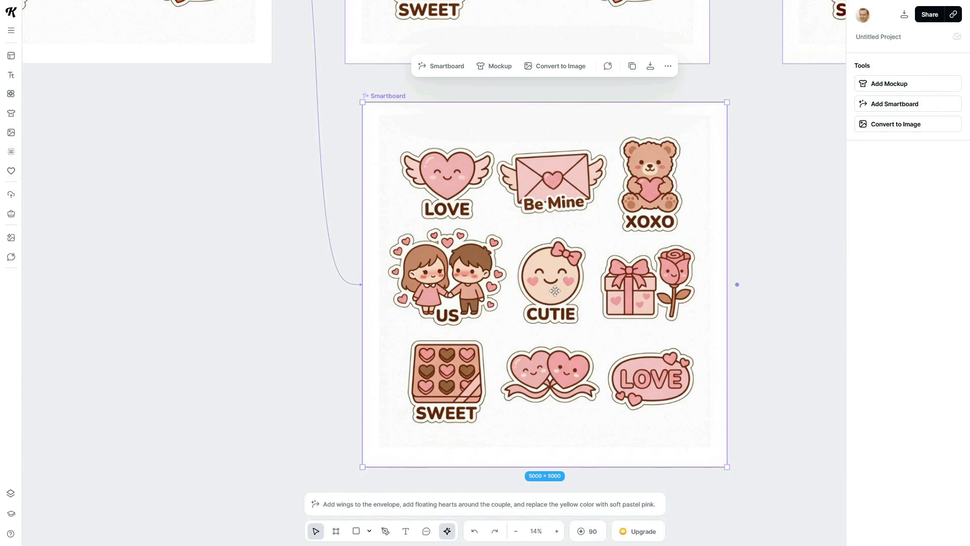
left_click(895, 124)
left_click(730, 201)
scroll(400, 226, "right", 10)
left_click_drag(400, 228, 417, 223)
scroll(374, 214, "up", 10)
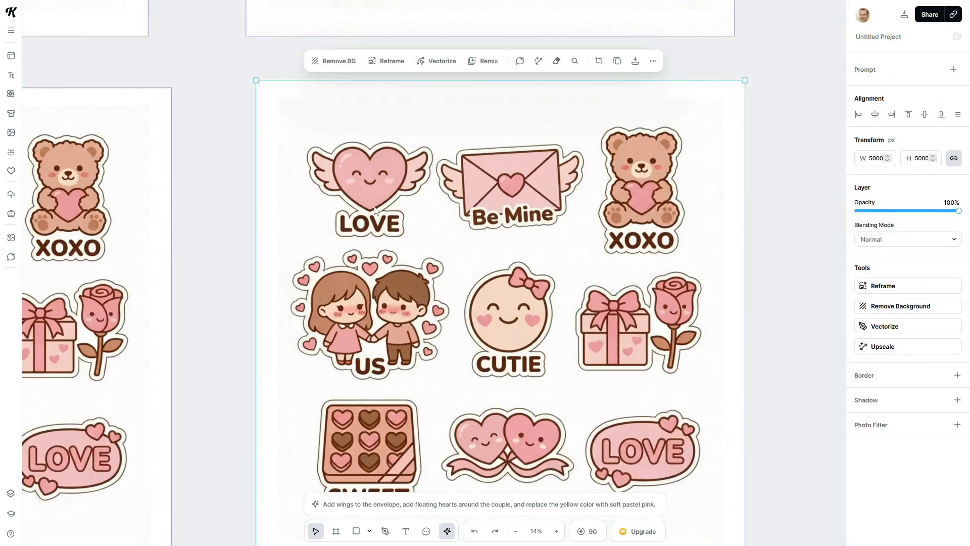
scroll(374, 206, "down", 10)
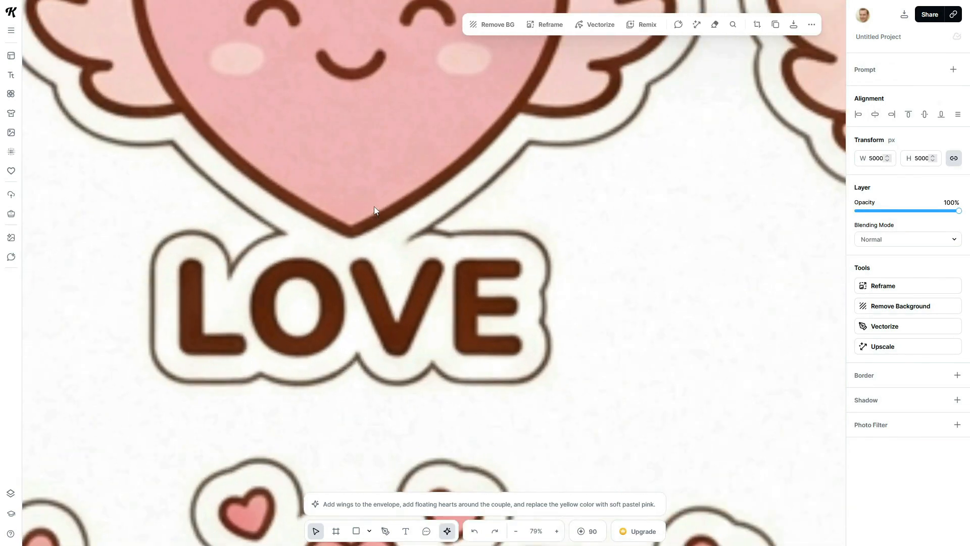
scroll(374, 208, "down", 3)
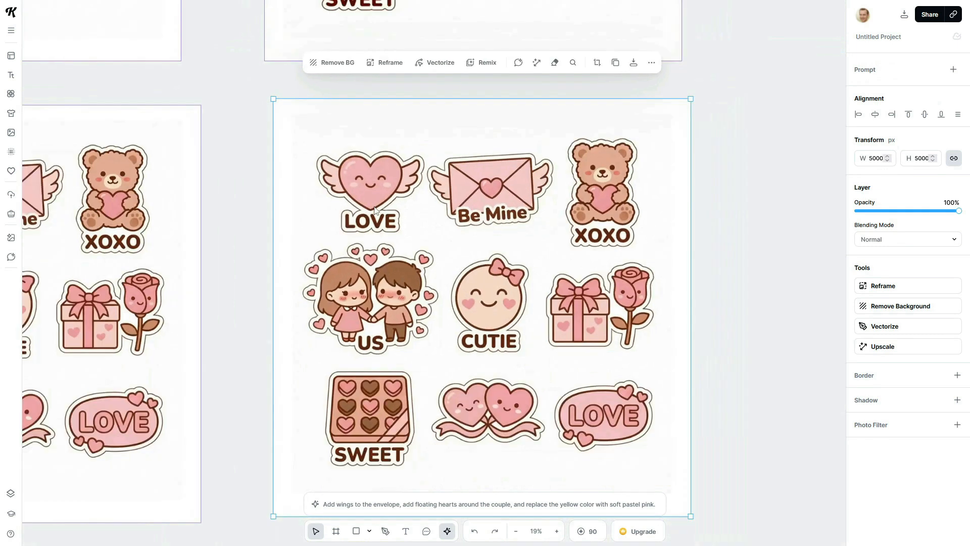
Step: Delete the image converted from the floating-hearts Smartboard
scroll(374, 208, "left", 3)
left_click(296, 245)
left_click(433, 226)
key("Delete")
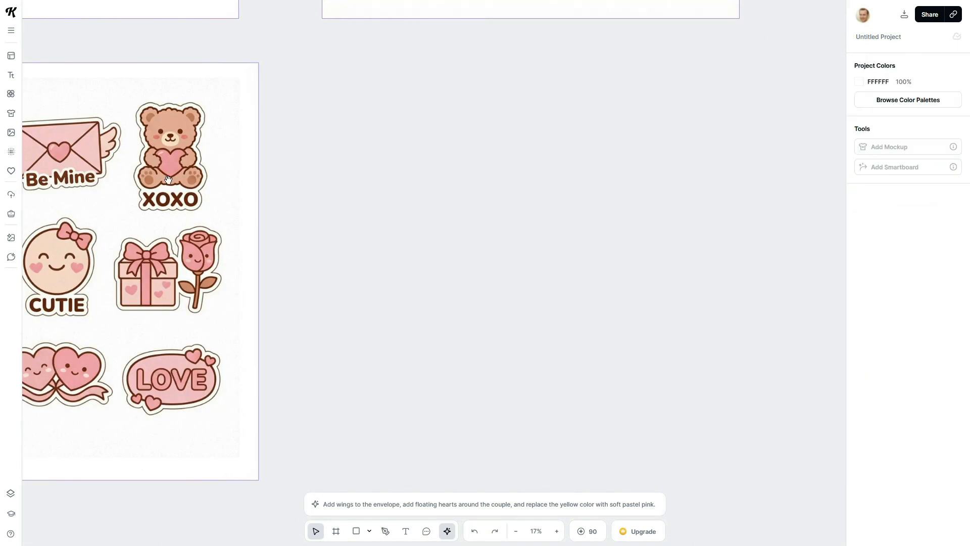
Step: Add a Smartboard linked to the floating-hearts variation and generate it with the prompt "convert this Image to 4k UHD"
scroll(165, 177, "left", 7)
left_click(213, 60)
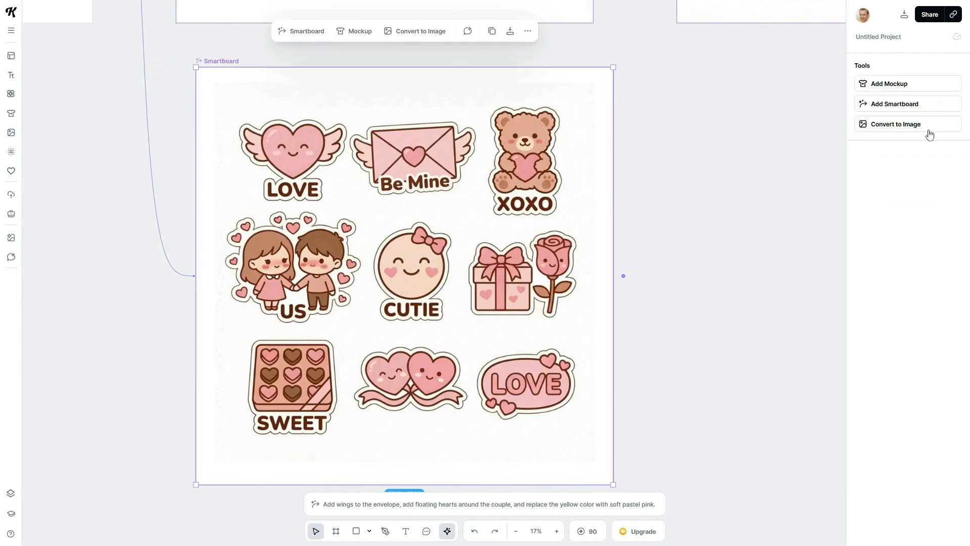
left_click(890, 106)
type("conver")
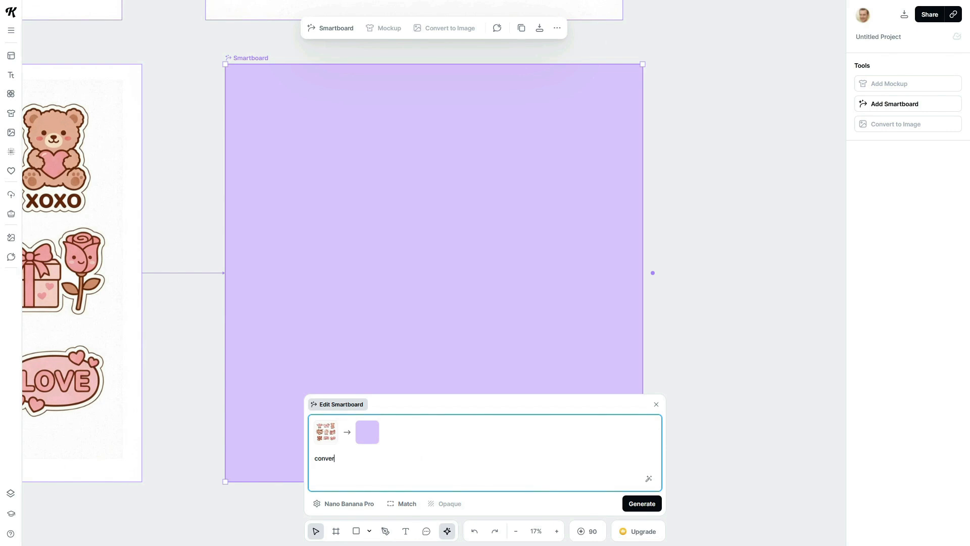
type("t this to 4k UHD")
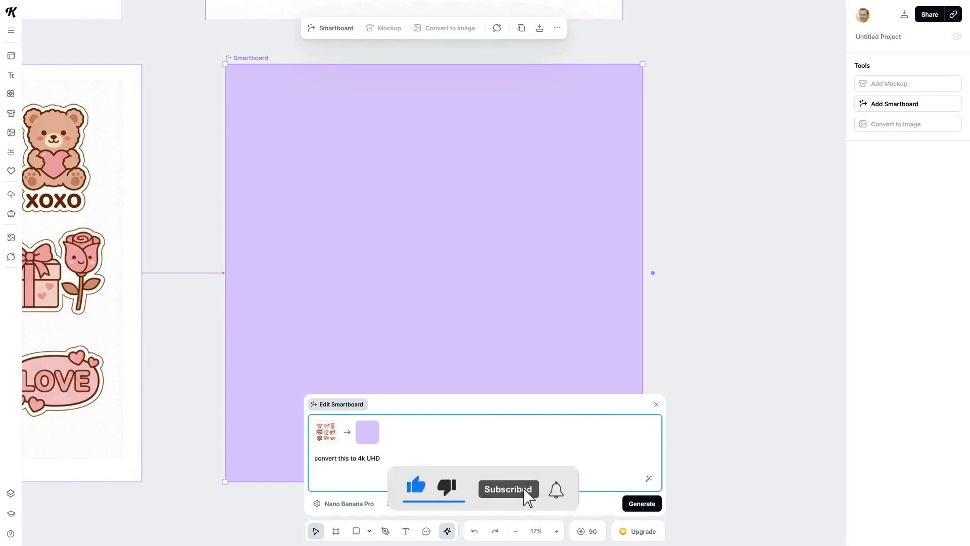
left_click(348, 457)
type("Image")
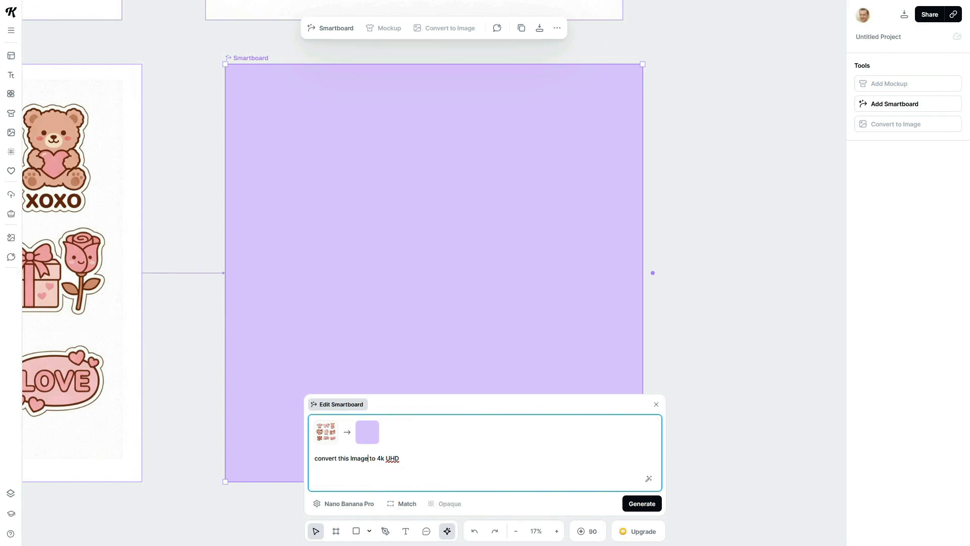
left_click(346, 503)
left_click(329, 389)
left_click(641, 504)
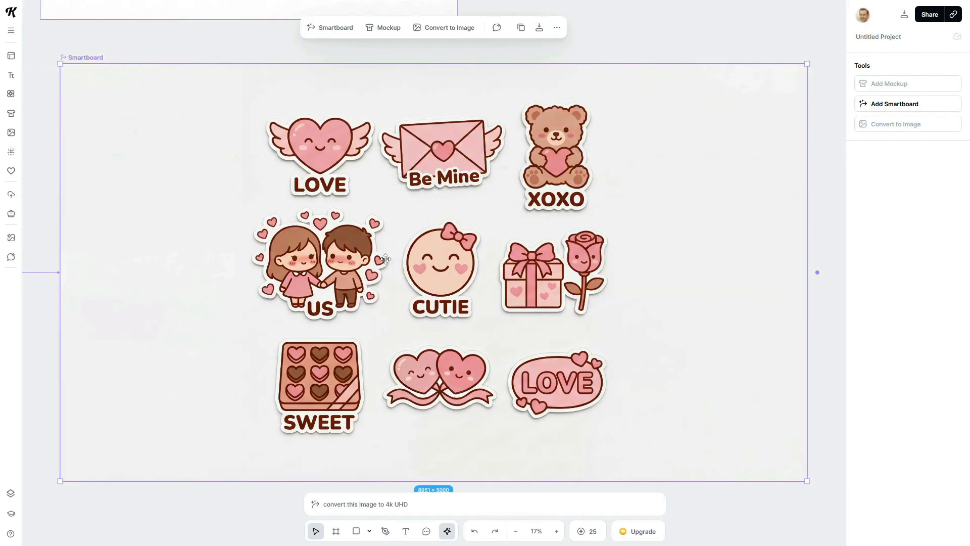
Step: Examine the detail of the 4K UHD stickers up close and shift their Smartboard nearer to its source Smartboard
scroll(310, 130, "up", 8)
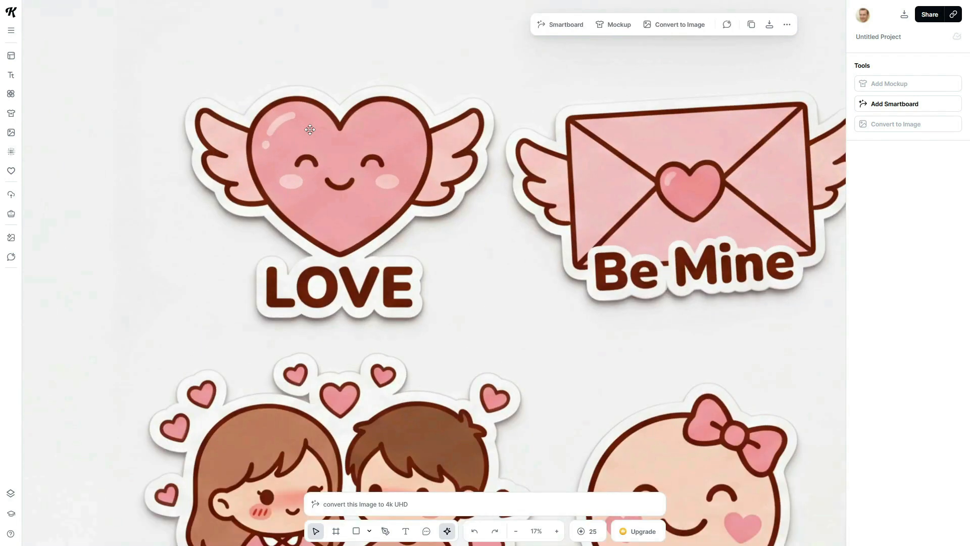
scroll(310, 130, "down", 10)
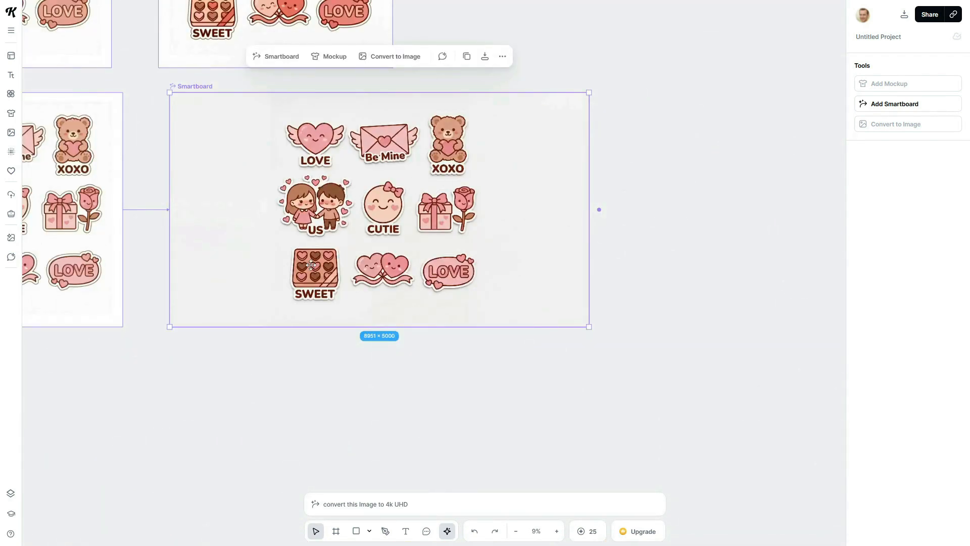
scroll(311, 264, "up", 10)
scroll(311, 265, "down", 10)
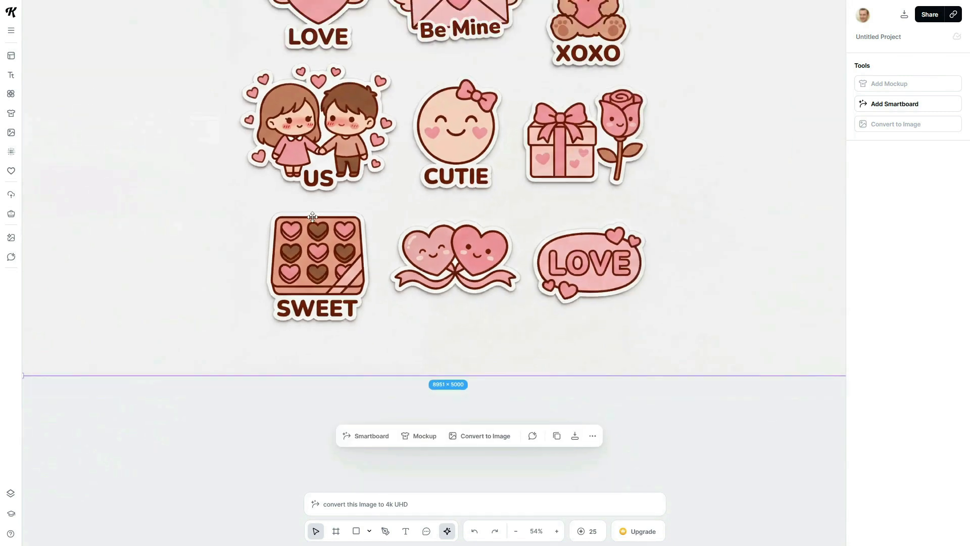
left_click_drag(351, 136, 411, 290)
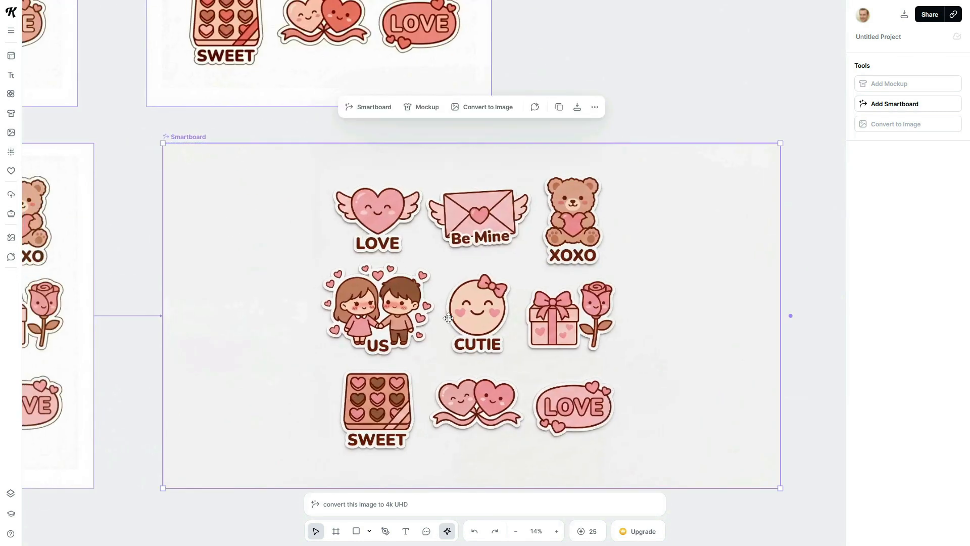
scroll(476, 204, "right", 3)
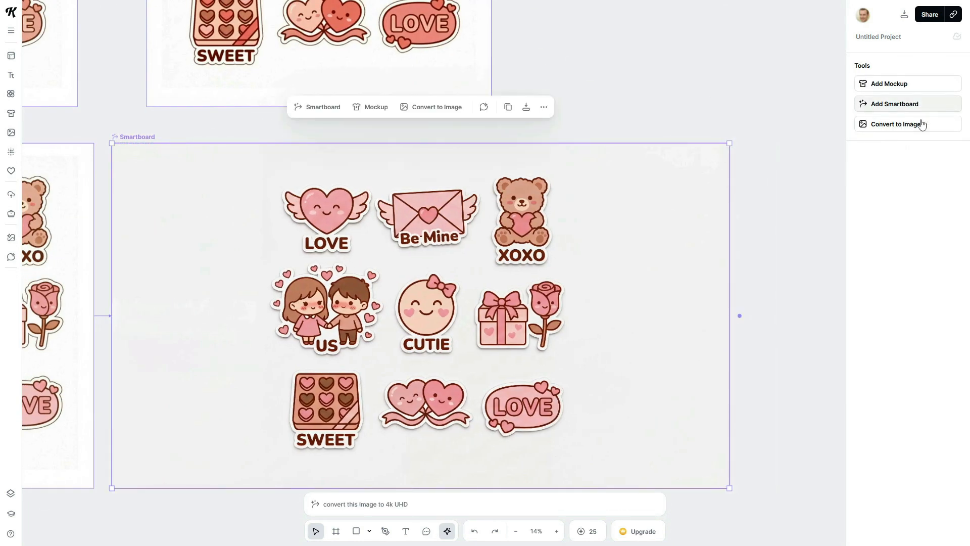
Step: Convert the 4K UHD Smartboard to an image, remove the image's background, and deselect it
left_click(907, 125)
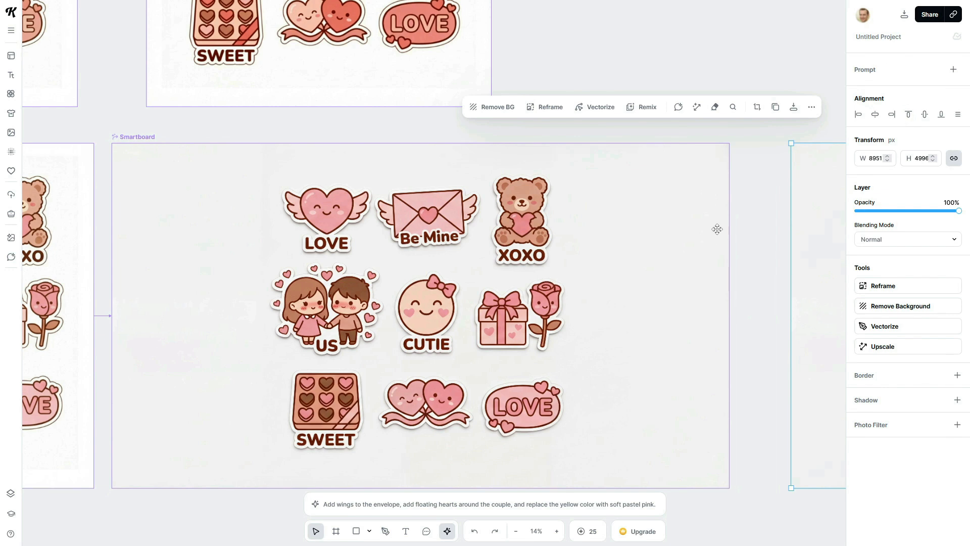
scroll(748, 220, "right", 10)
scroll(498, 268, "right", 2)
left_click(899, 306)
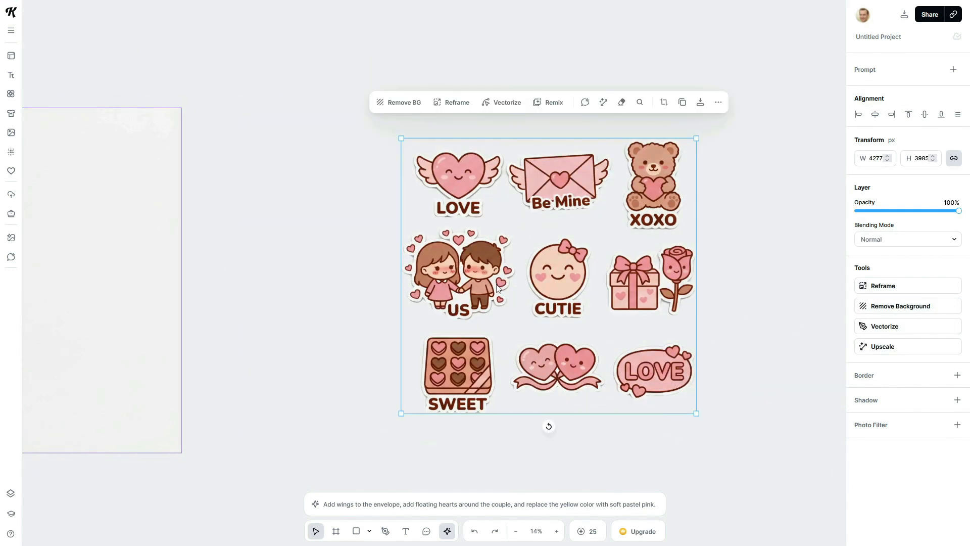
left_click(263, 222)
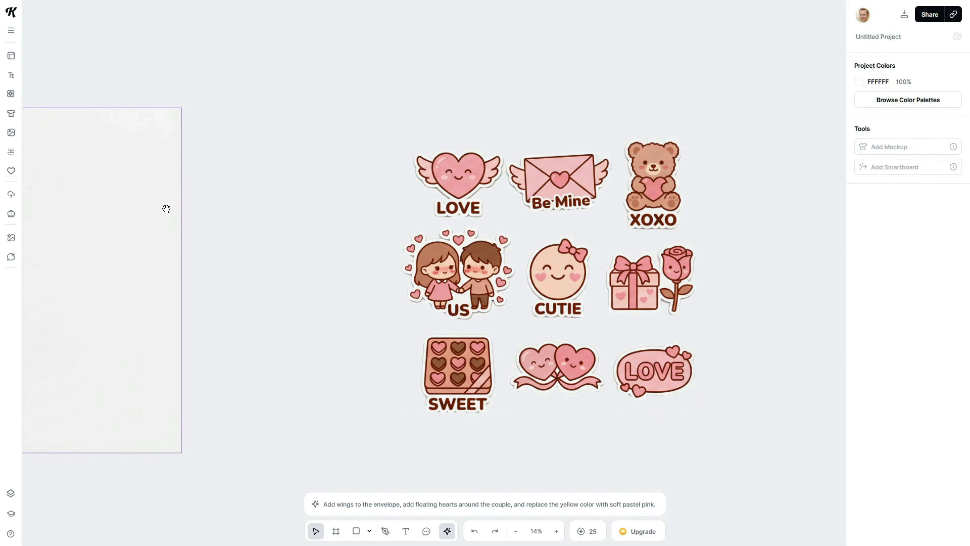
scroll(229, 208, "down", 10)
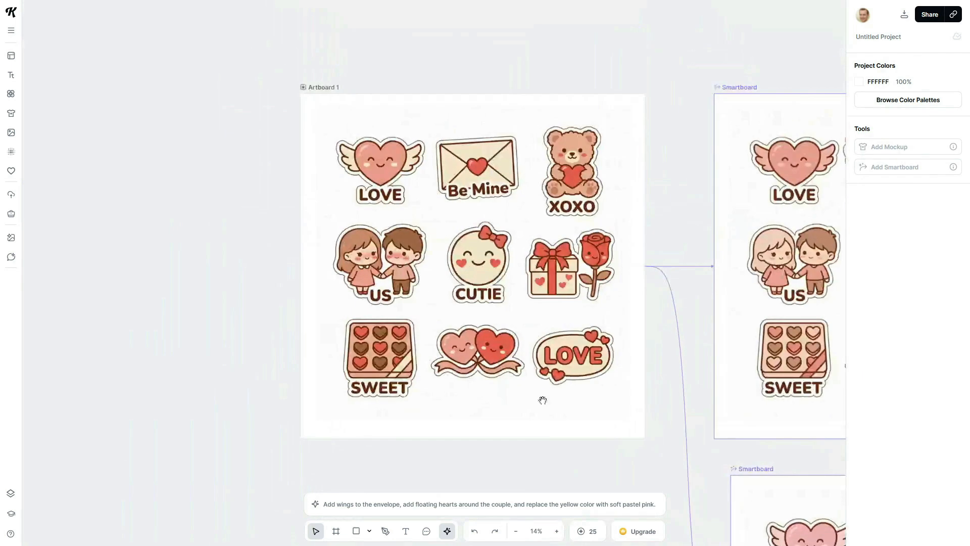
Step: Duplicate Artboard 1 with its original sticker sheet as a new artboard beside the existing boards
scroll(444, 331, "left", 2)
scroll(443, 331, "up", 1)
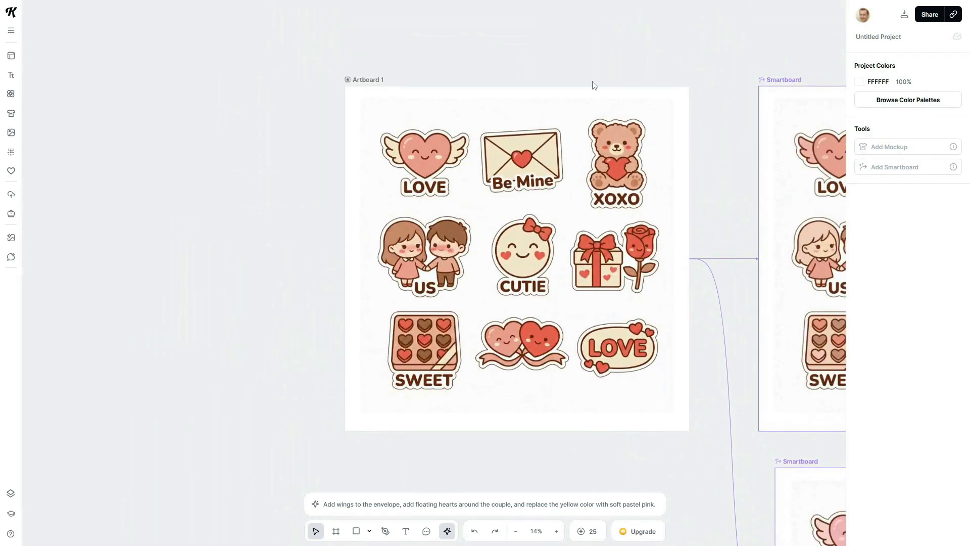
left_click(357, 79)
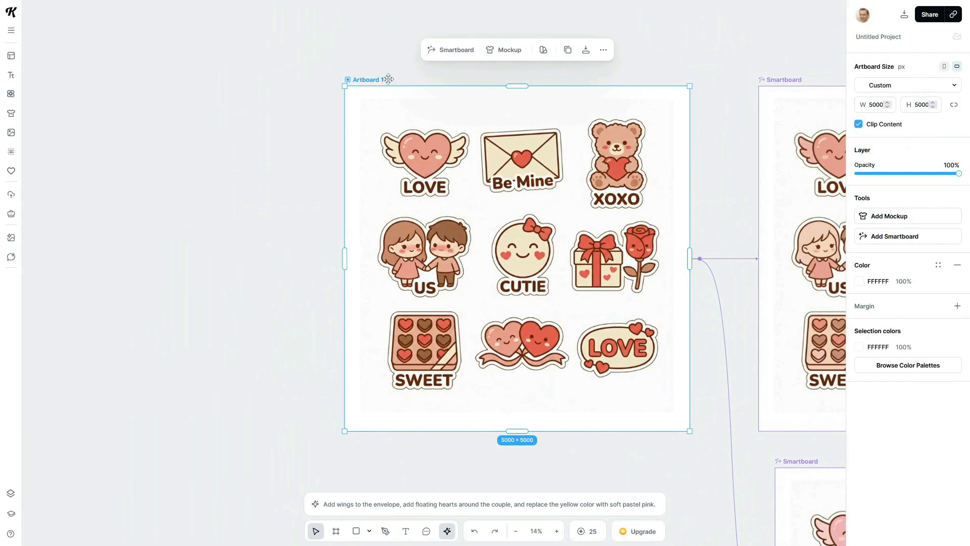
left_click(568, 50)
Step: Replace the sticker image on the duplicated artboard with the background-free 4K sticker image and move it slightly upward
left_click(388, 190)
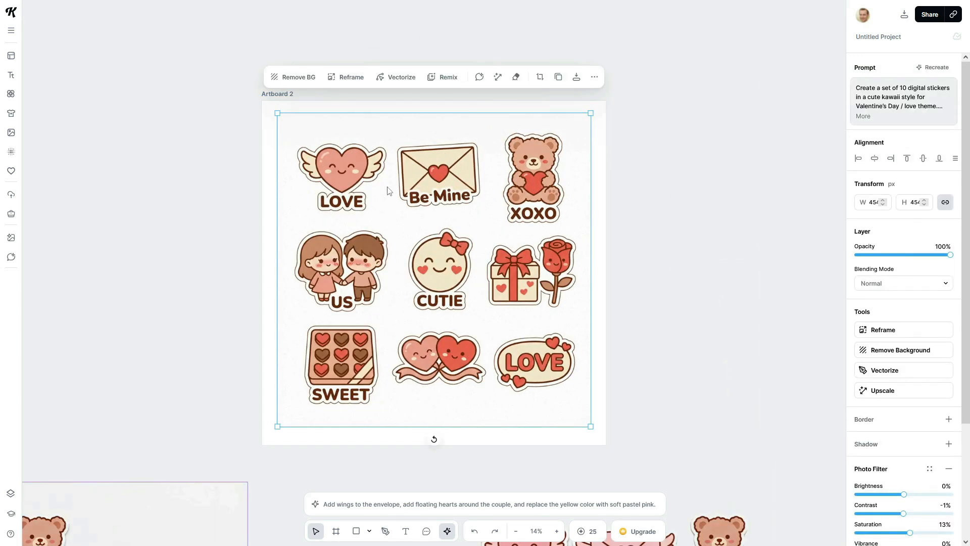
key("Delete")
key("ctrl+v")
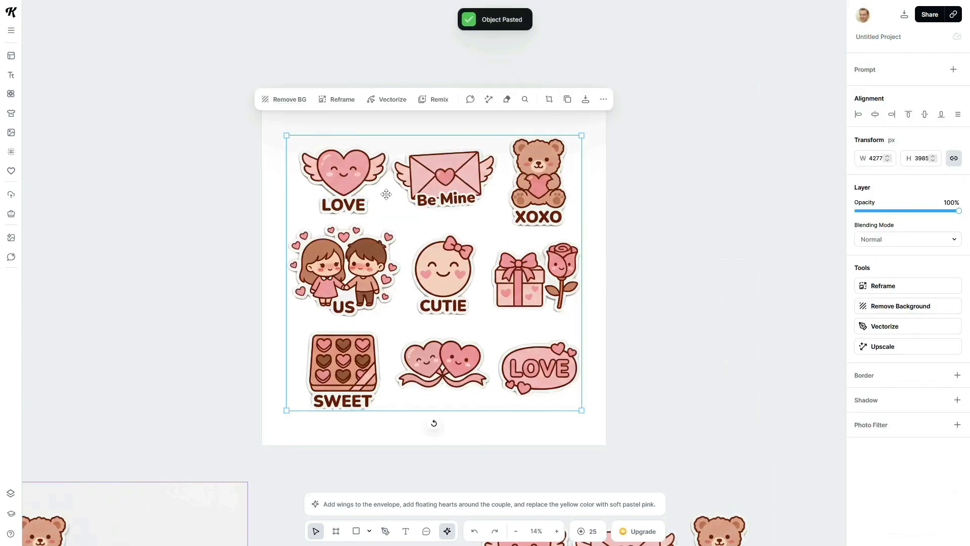
left_click(582, 209)
left_click(337, 162)
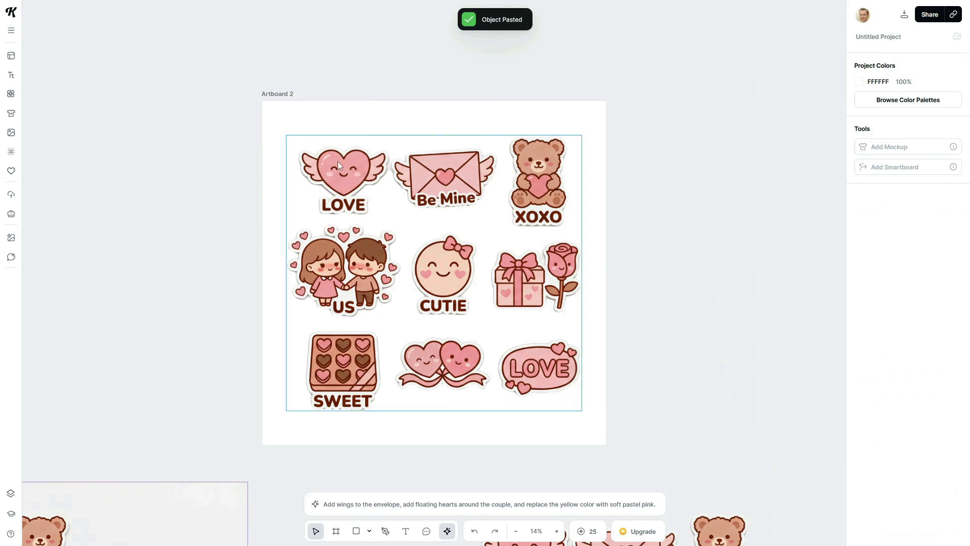
left_click_drag(338, 162, 338, 165)
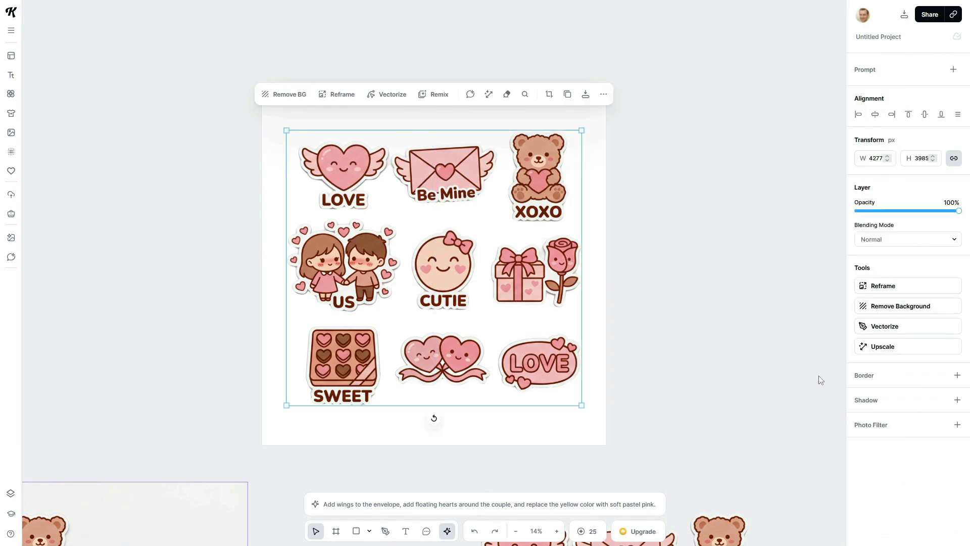
Step: Add a photo filter to the pasted stickers with contrast 3%, saturation -4% and vibrance 10%, and deselect the image
left_click(957, 425)
scroll(949, 404, "down", 3)
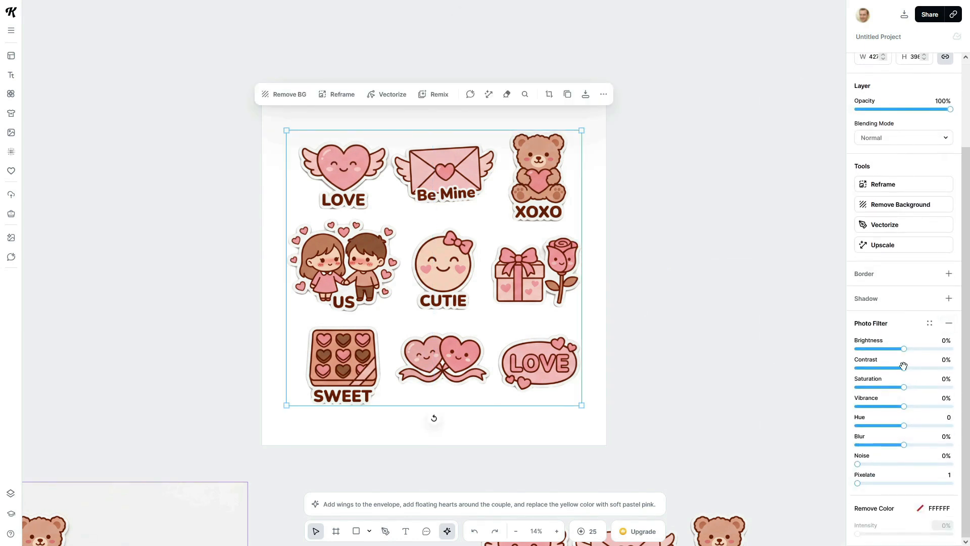
left_click_drag(909, 370, 905, 347)
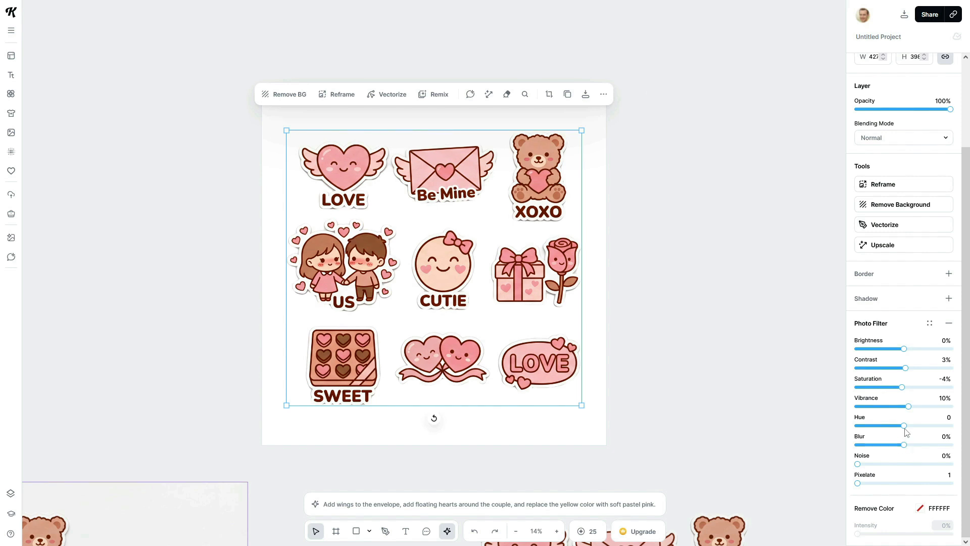
left_click_drag(903, 426, 902, 423)
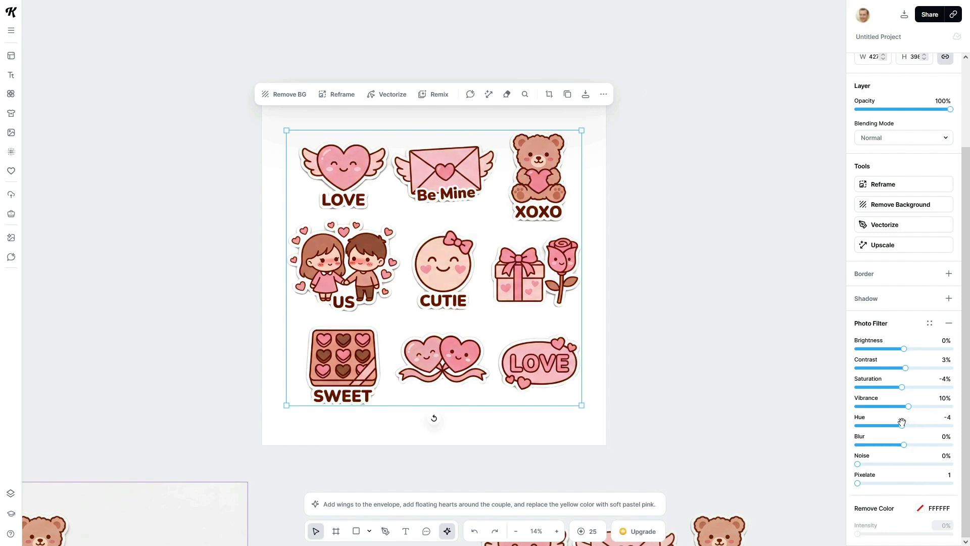
left_click(818, 390)
left_click(560, 323)
left_click(426, 421)
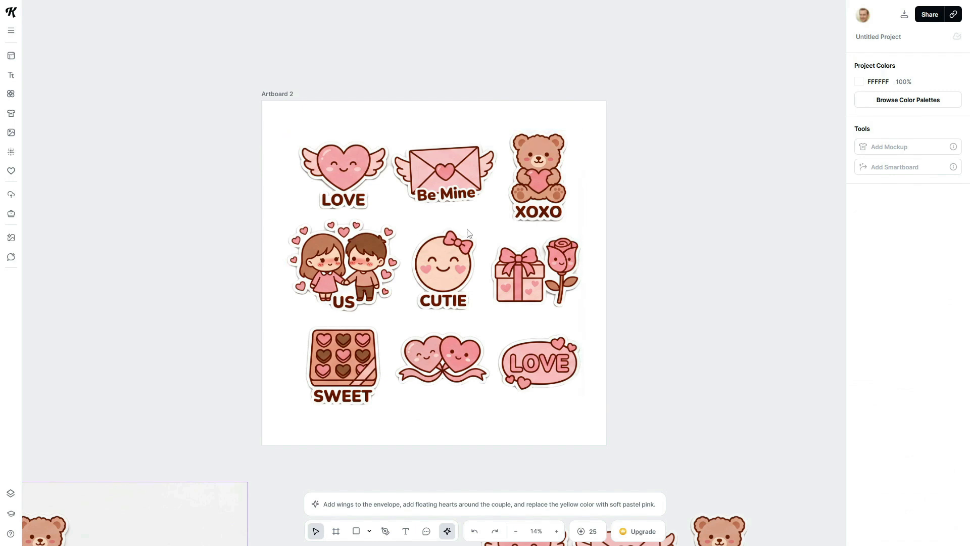
Step: Enlarge the sticker image on Artboard 2 so that it nearly fills the artboard's width, and deselect it
scroll(469, 233, "down", 5)
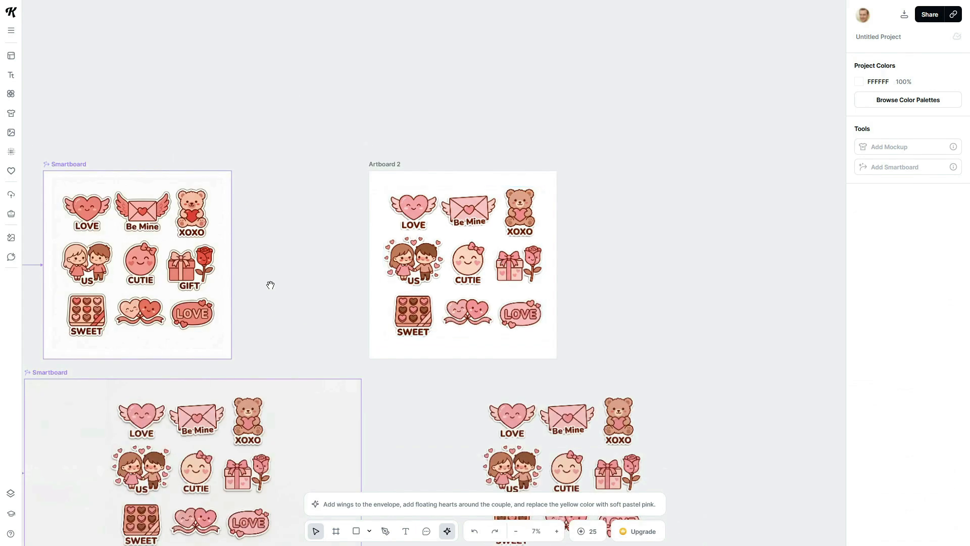
scroll(592, 158, "down", 3)
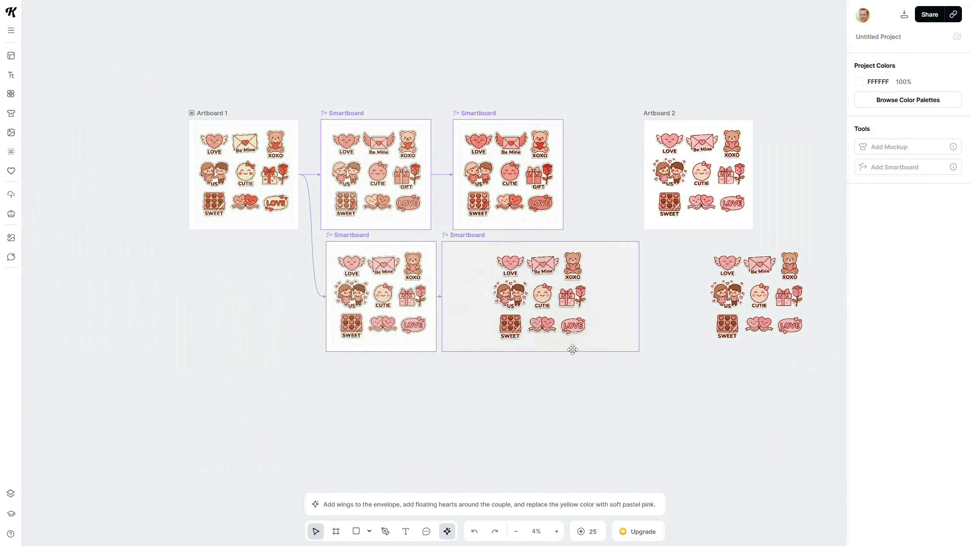
scroll(631, 138, "up", 5)
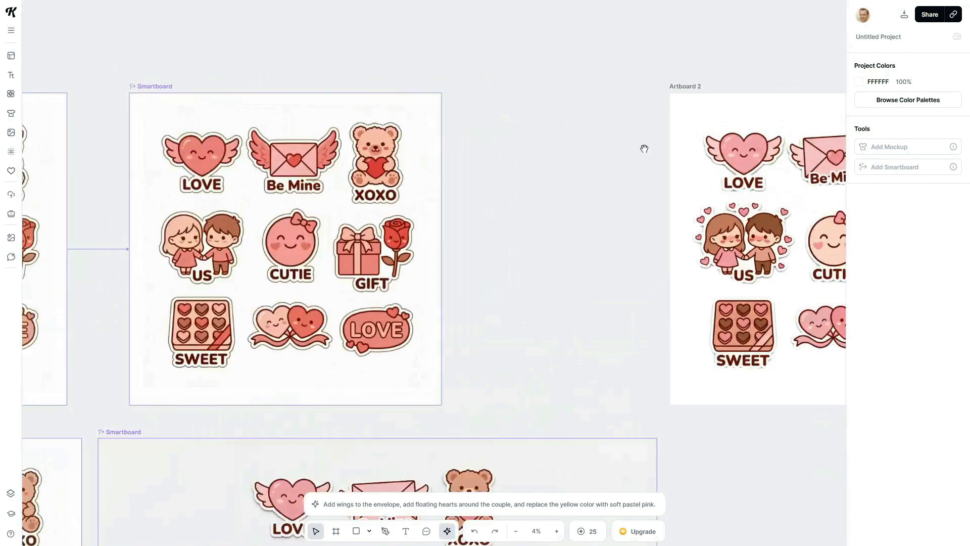
left_click_drag(643, 147, 335, 136)
scroll(435, 126, "up", 3)
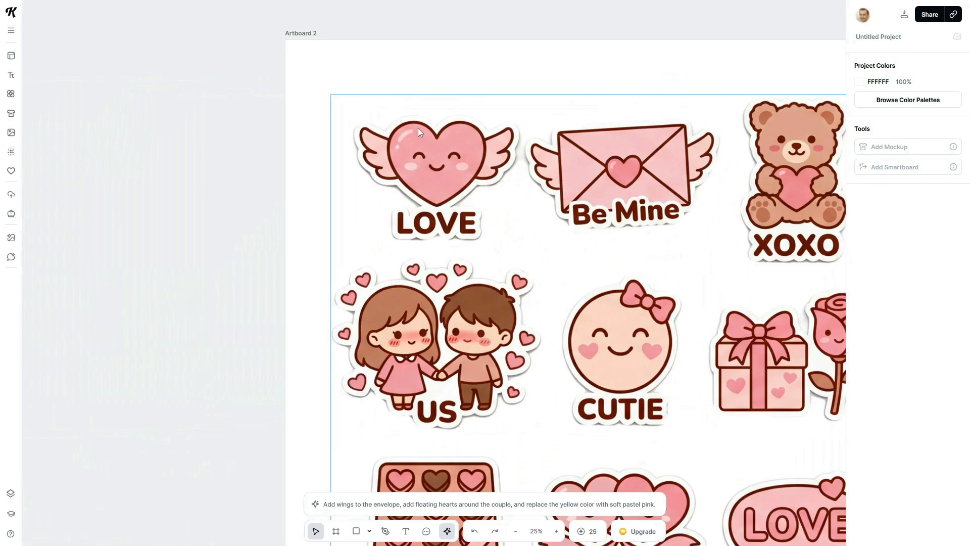
scroll(374, 162, "down", 3)
left_click(408, 160)
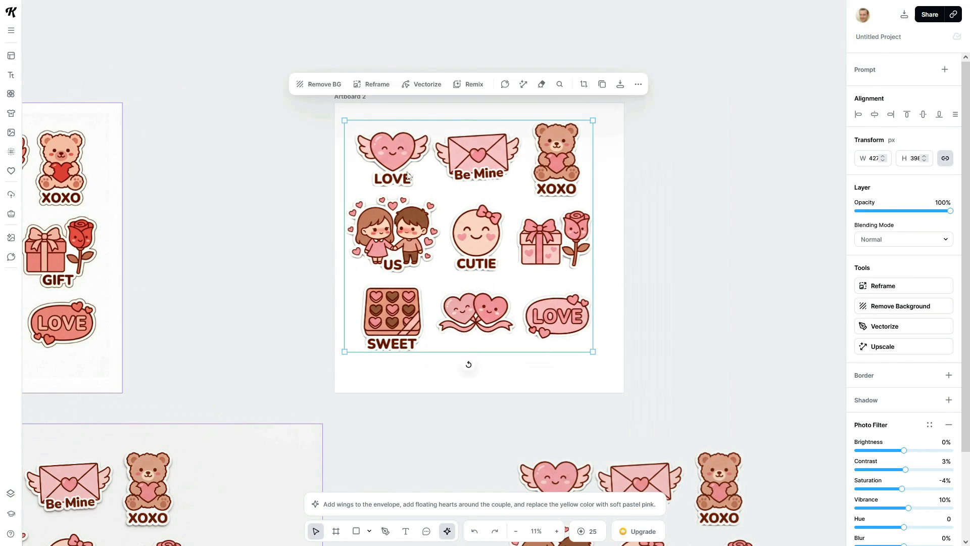
left_click_drag(595, 352, 610, 367)
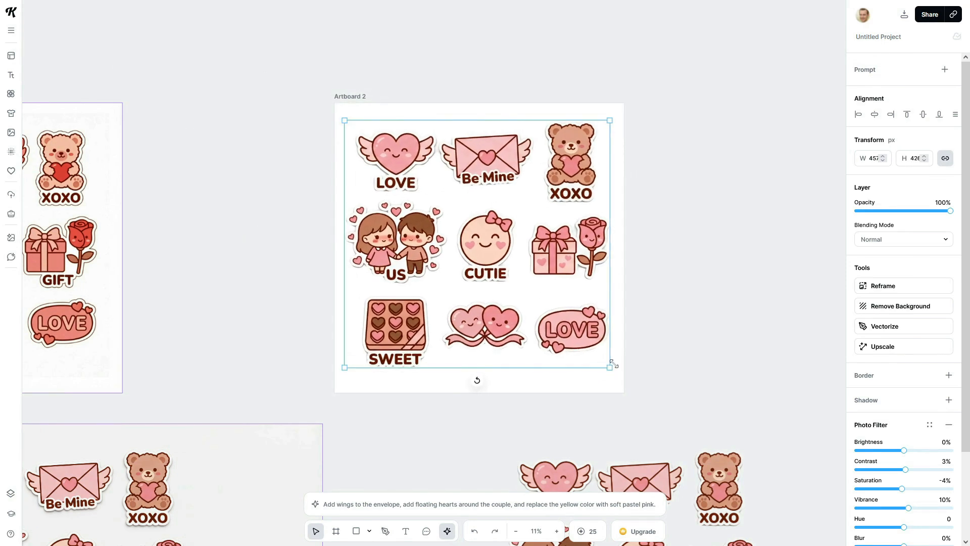
left_click(662, 360)
left_click(427, 276)
left_click(707, 256)
Step: Duplicate Artboard 2 with its filtered sticker sheet
scroll(411, 143, "up", 2)
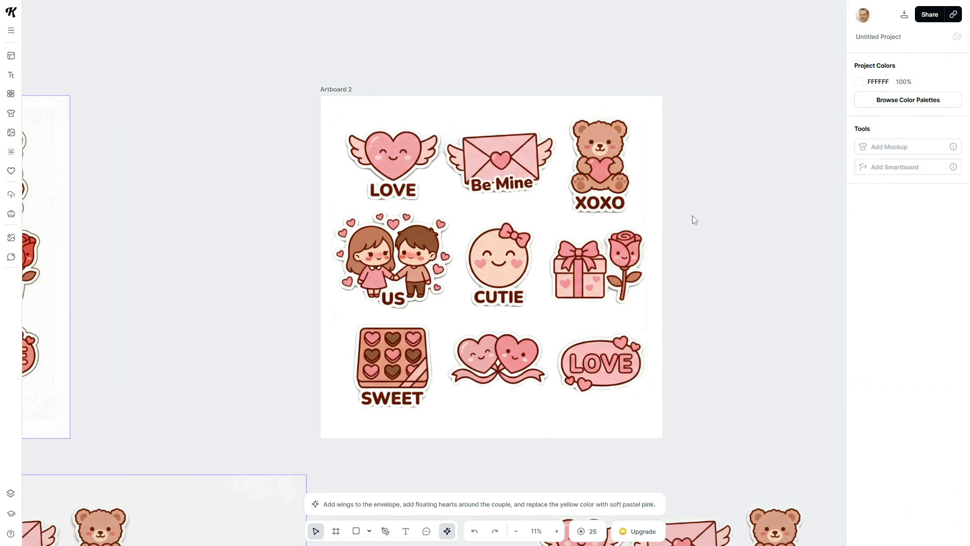
left_click(334, 89)
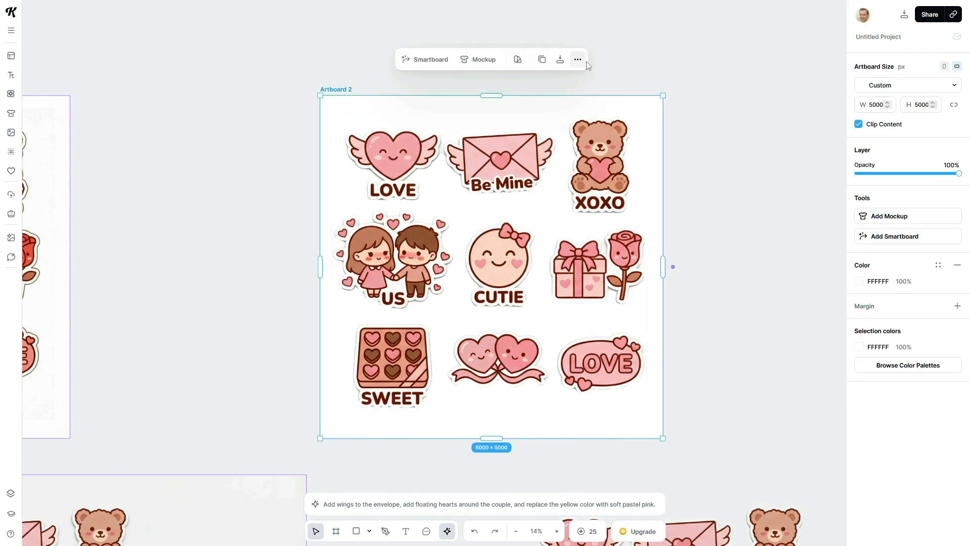
left_click(542, 65)
Step: Crop the sticker image on the newly duplicated artboard to only the winged heart with its "LOVE" caption
left_click(541, 182)
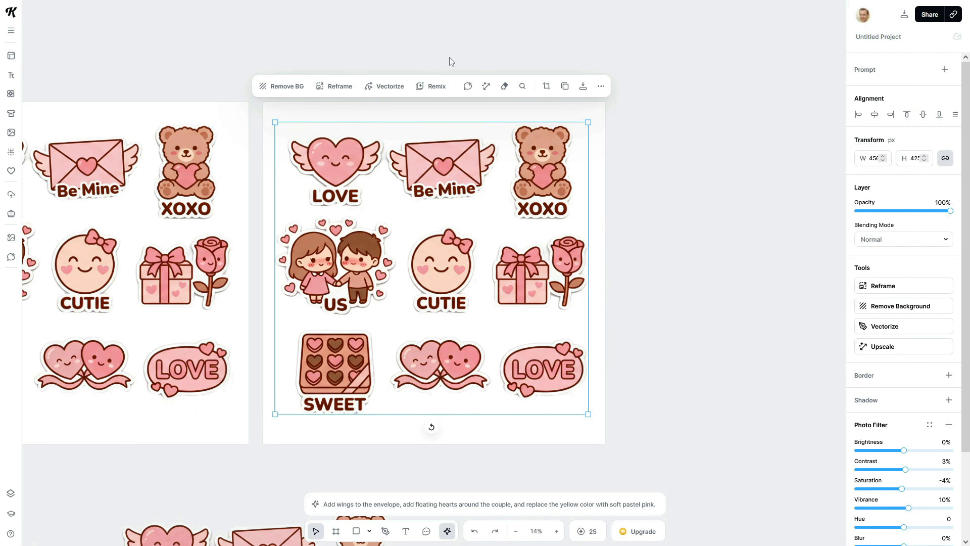
left_click(546, 86)
left_click_drag(434, 413, 426, 214)
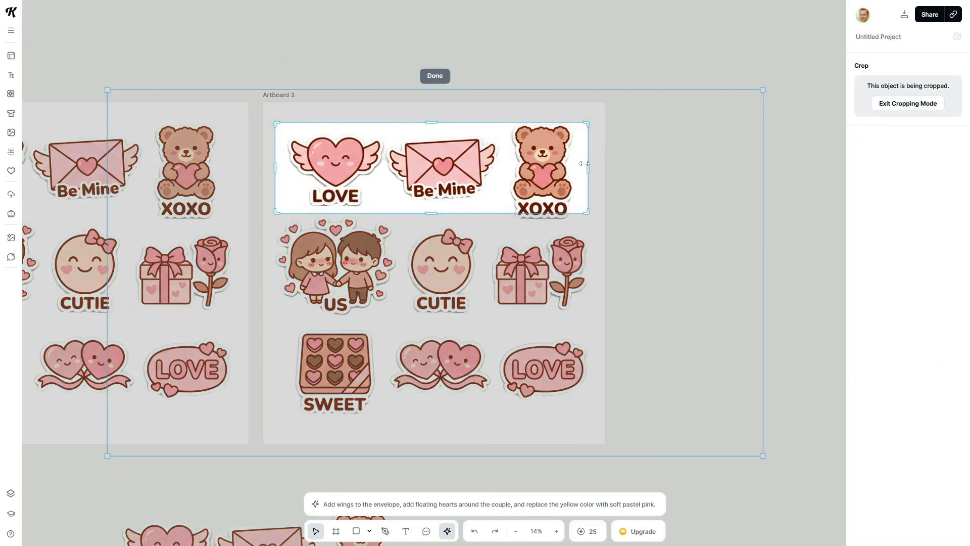
left_click_drag(590, 165, 387, 167)
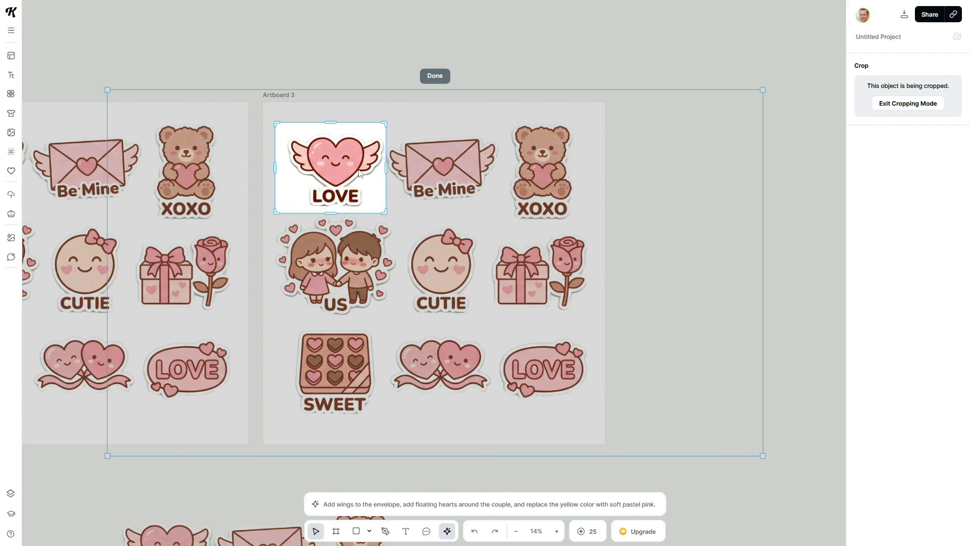
left_click_drag(276, 171, 279, 171)
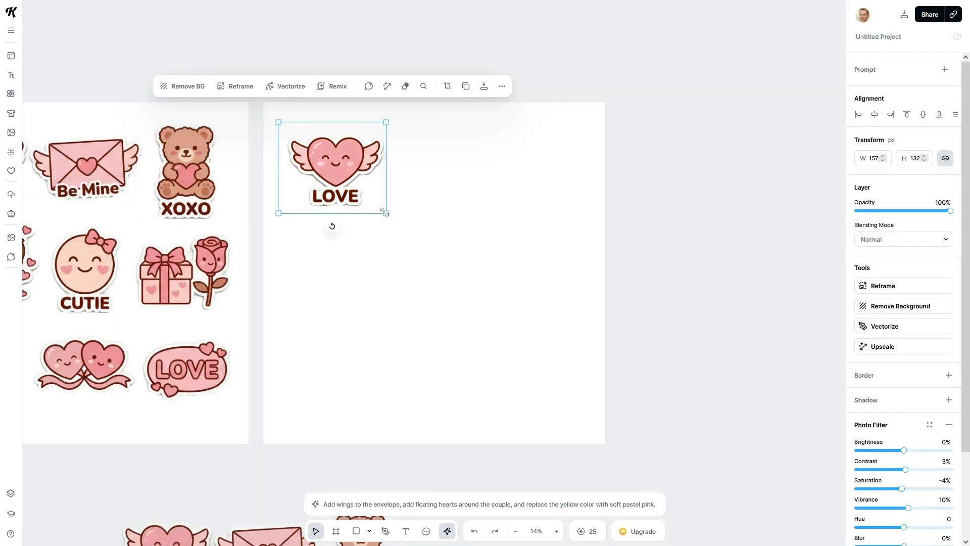
Step: Scale the cropped winged-heart sticker up to nearly fill Artboard 3 and position it around the artboard's centre
left_click_drag(386, 213, 638, 407)
left_click_drag(455, 326, 425, 314)
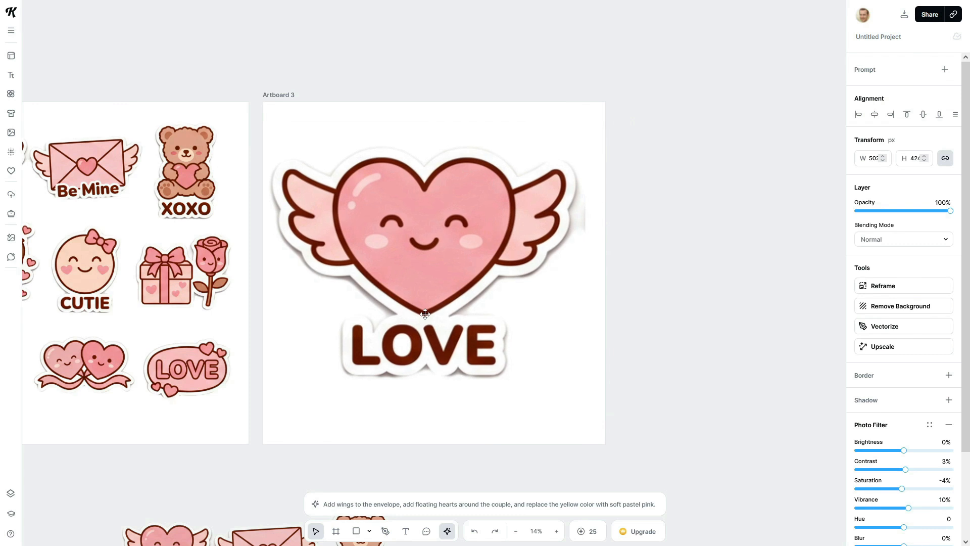
left_click_drag(425, 314, 423, 313)
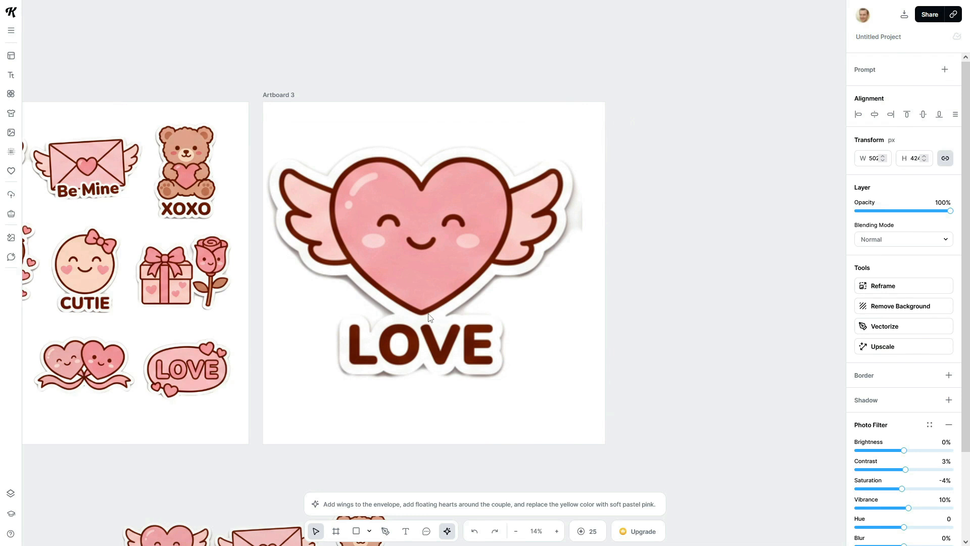
left_click(446, 317)
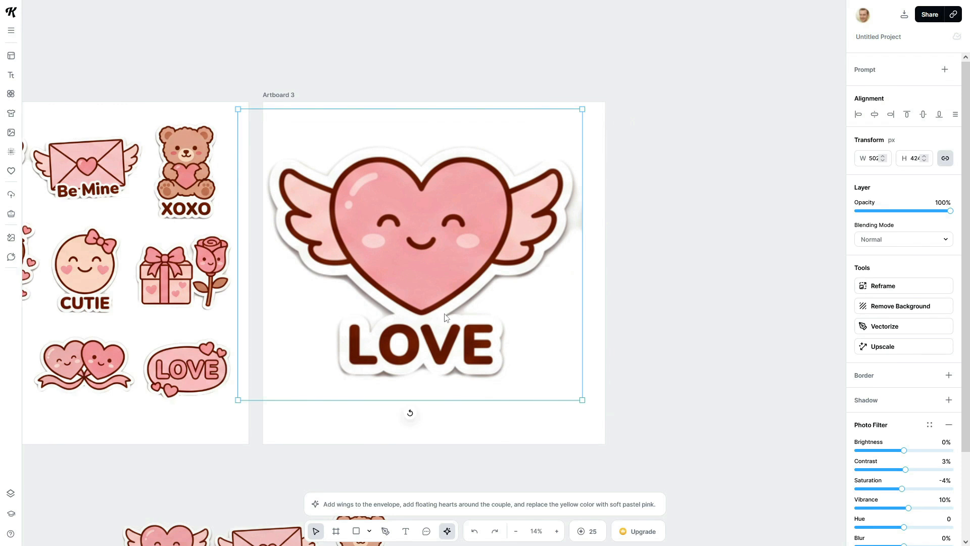